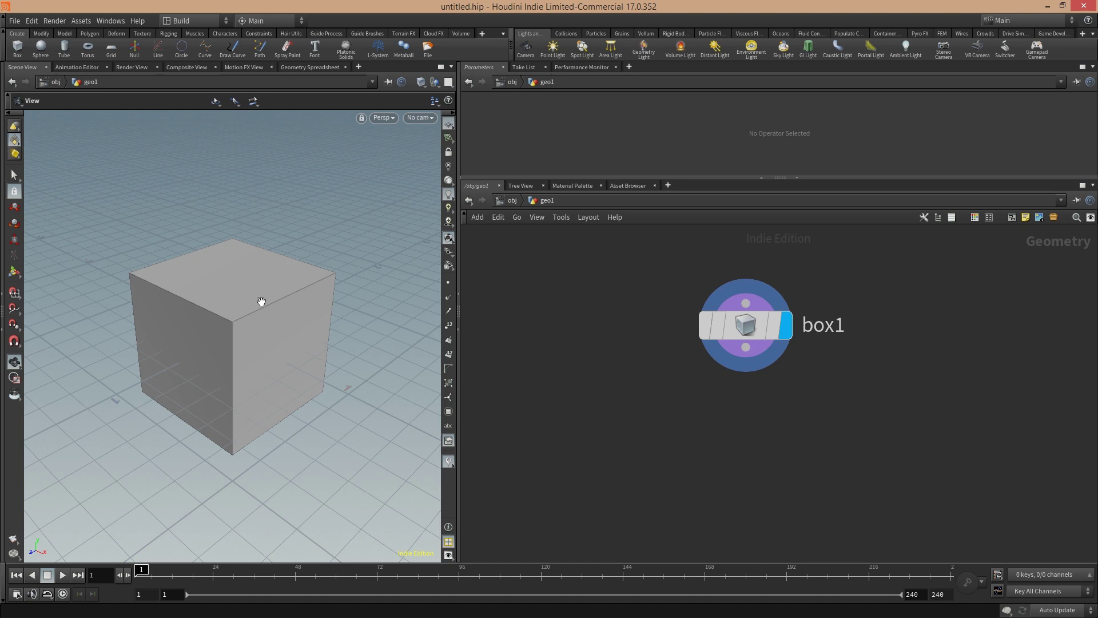
Bring up the Add Point to Group VOP help page from box1's geo1 network
mouse_move(725, 334)
Load the VOPpointgroup example from the help page's Examples section
key("alt+Tab")
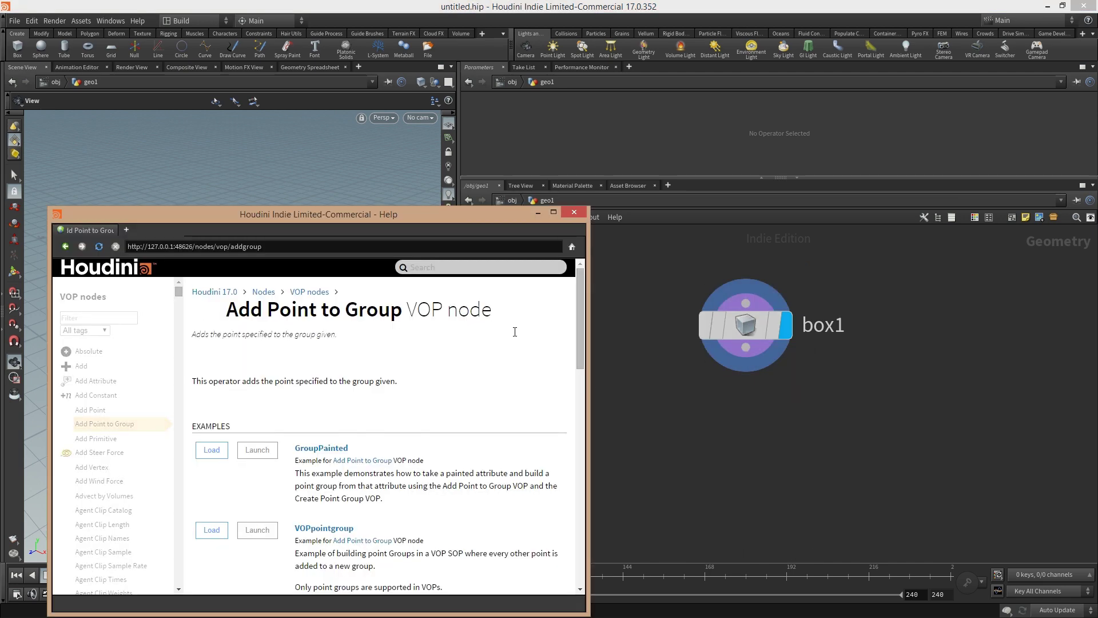
left_click_drag(458, 214, 446, 209)
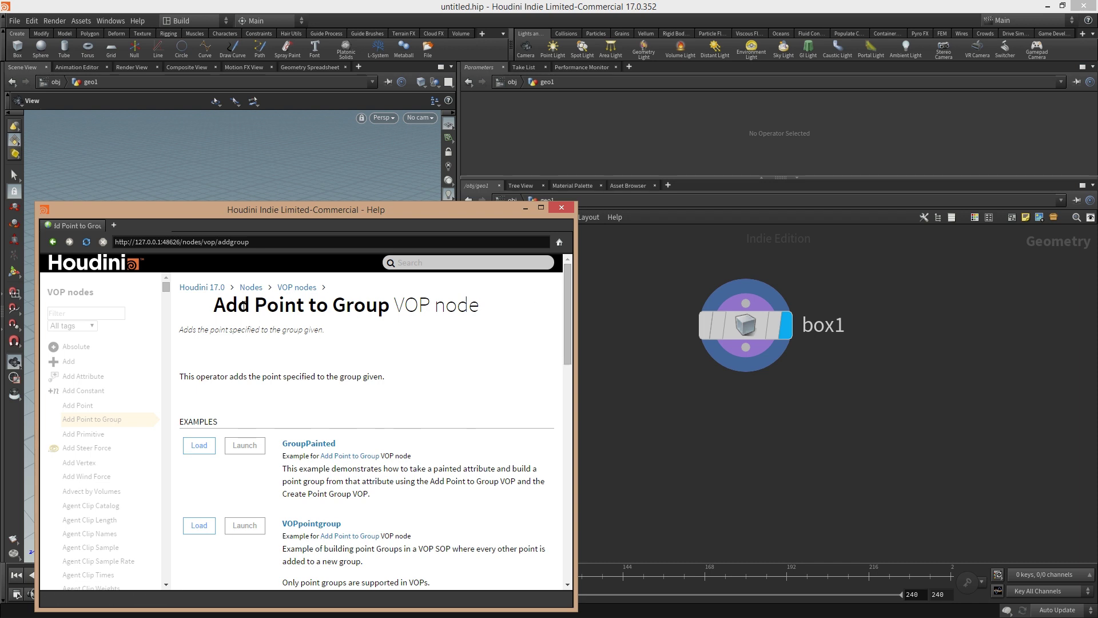
left_click_drag(214, 305, 355, 305)
left_click(355, 305)
left_click_drag(214, 305, 388, 306)
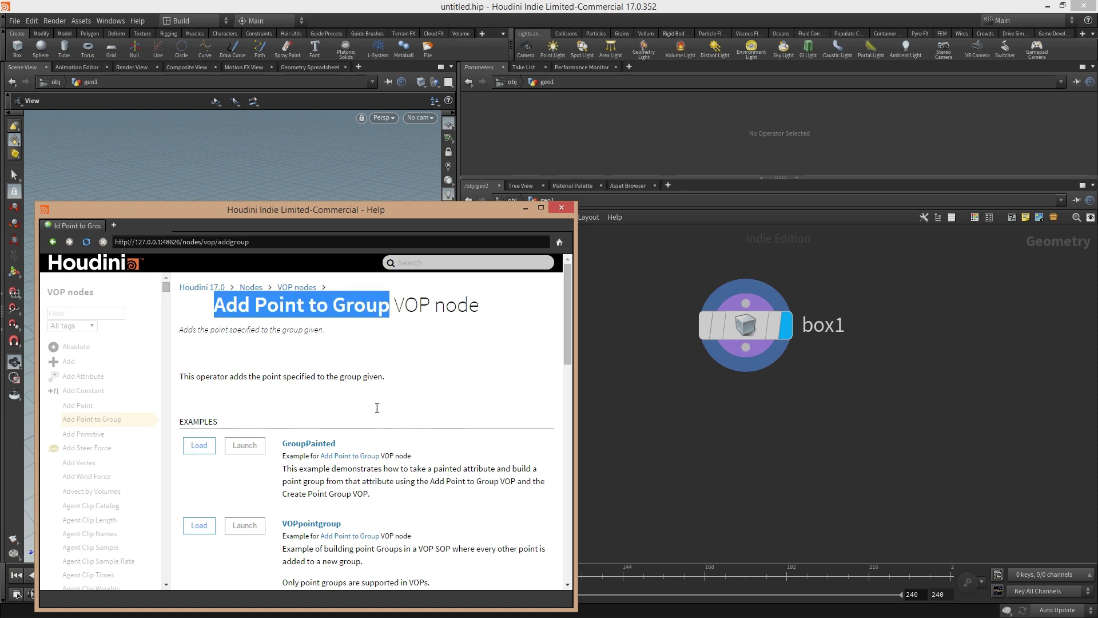
scroll(450, 415, "down", 1)
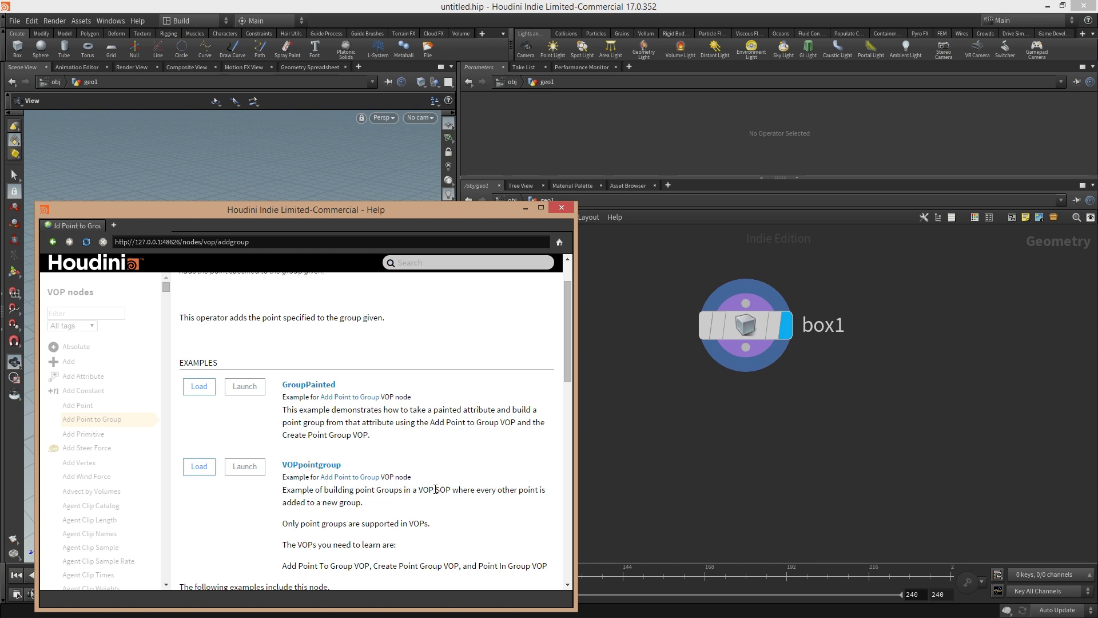
left_click(199, 466)
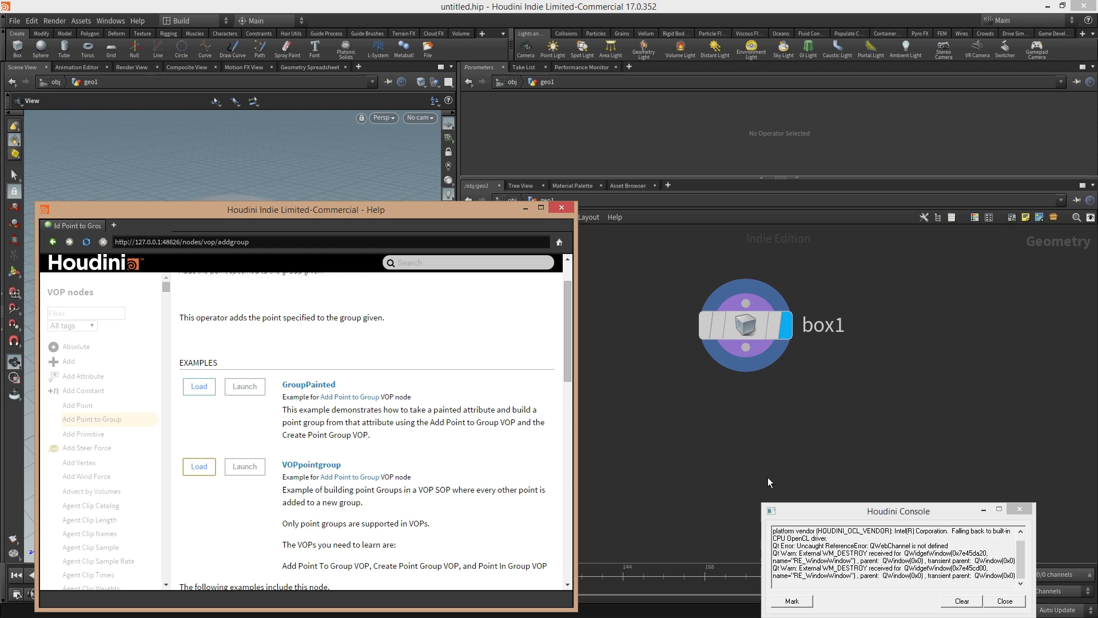
Close the console and dive through VOPpointgroup1 into its bunchoballs network to reach vopsop1
left_click(1021, 509)
left_click(526, 251)
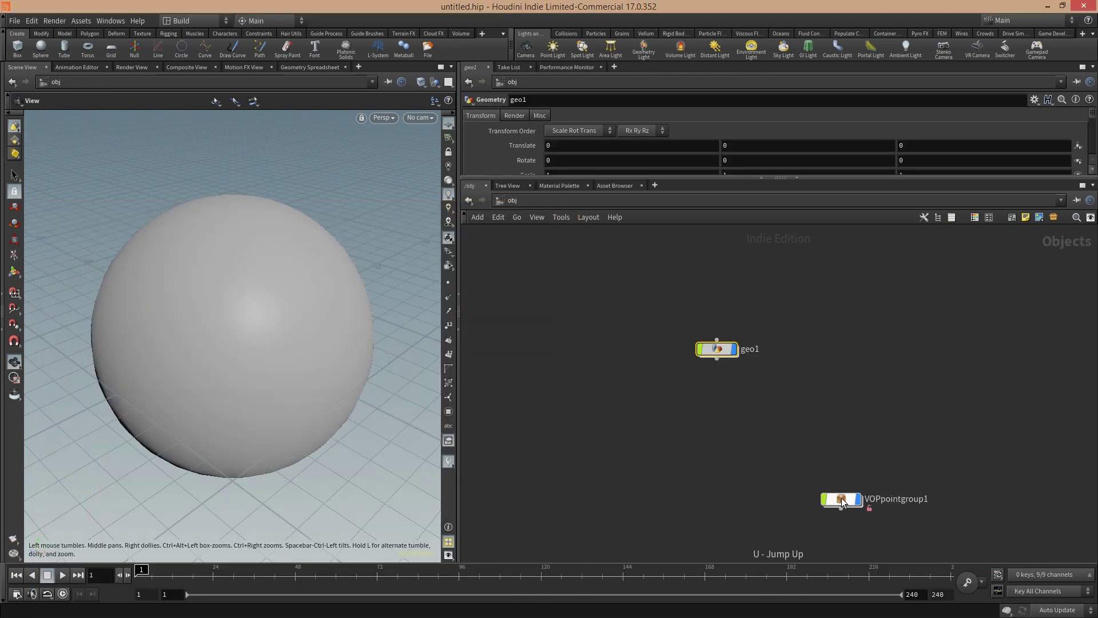
left_click_drag(846, 500, 791, 433)
double_click(790, 433)
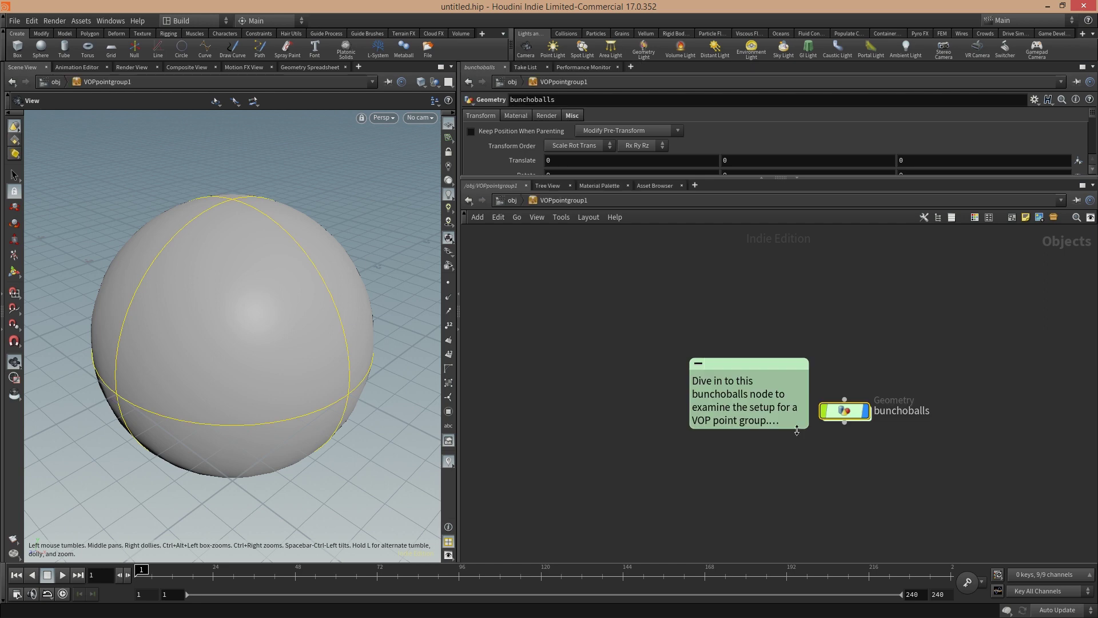
double_click(841, 421)
scroll(681, 431, "up", 4)
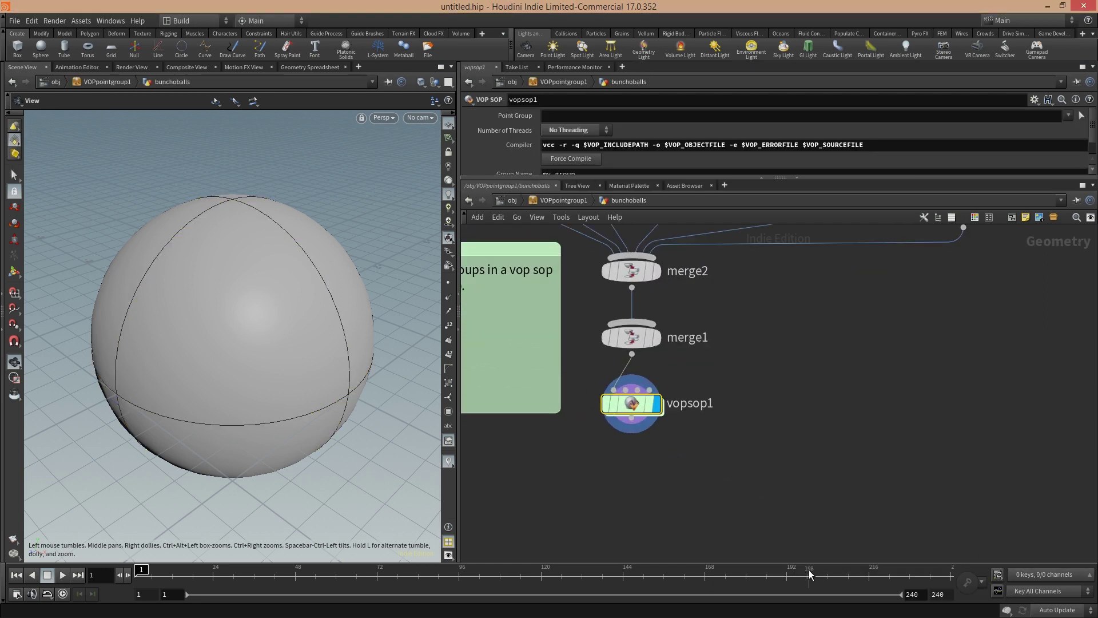
mouse_move(637, 415)
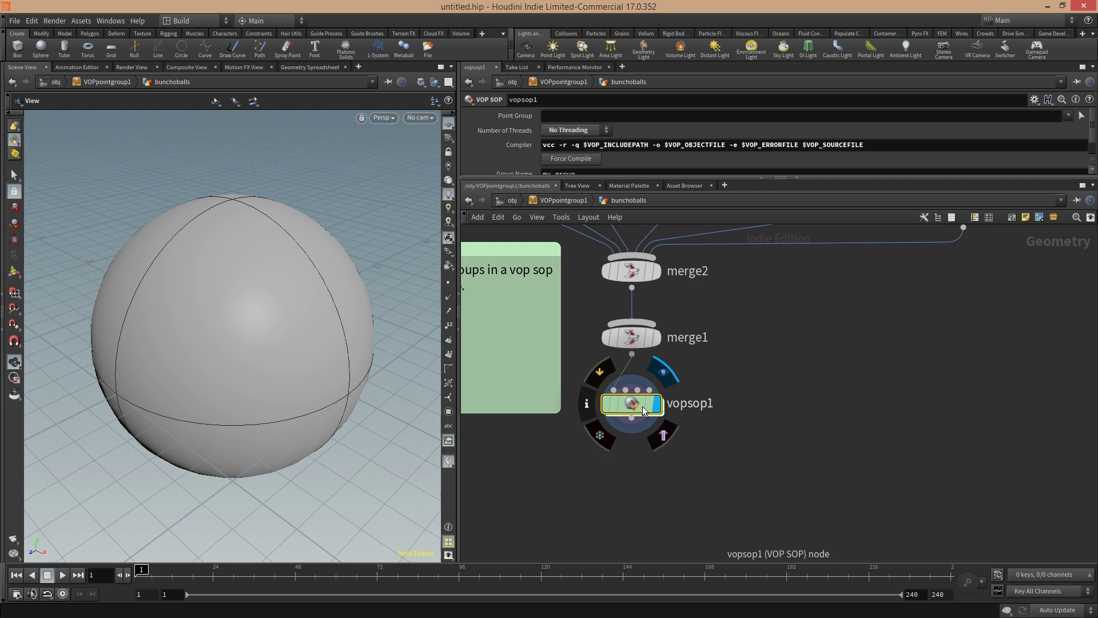
Inside vopsop1, rearrange the addgroup1 and newgroup1 VEX nodes
double_click(640, 411)
middle_click_drag(719, 424, 653, 394)
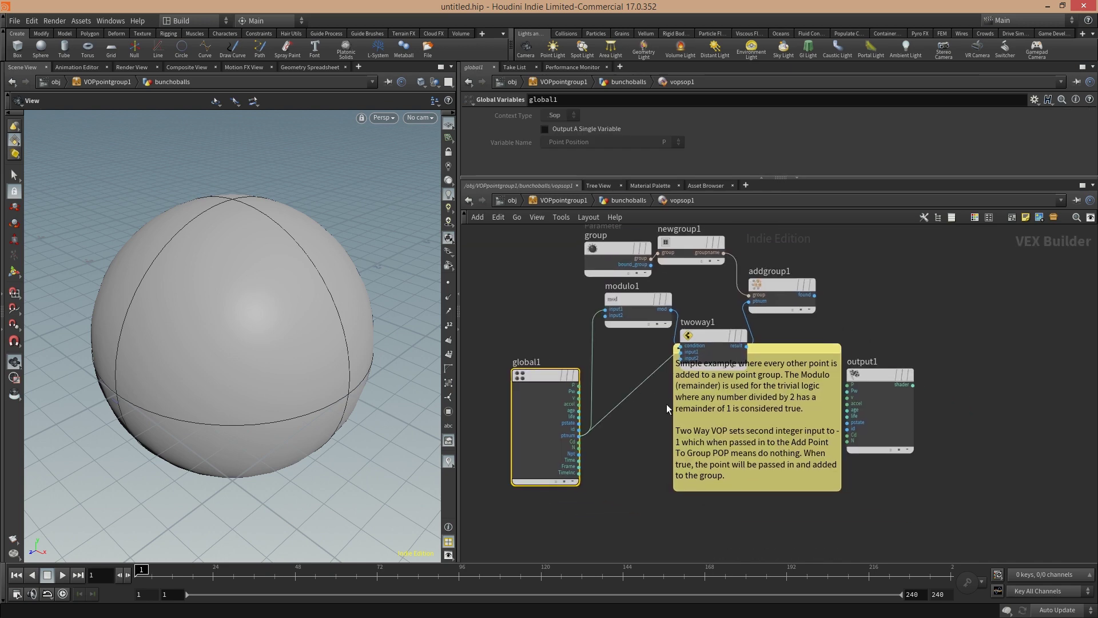
scroll(812, 385, "up", 2)
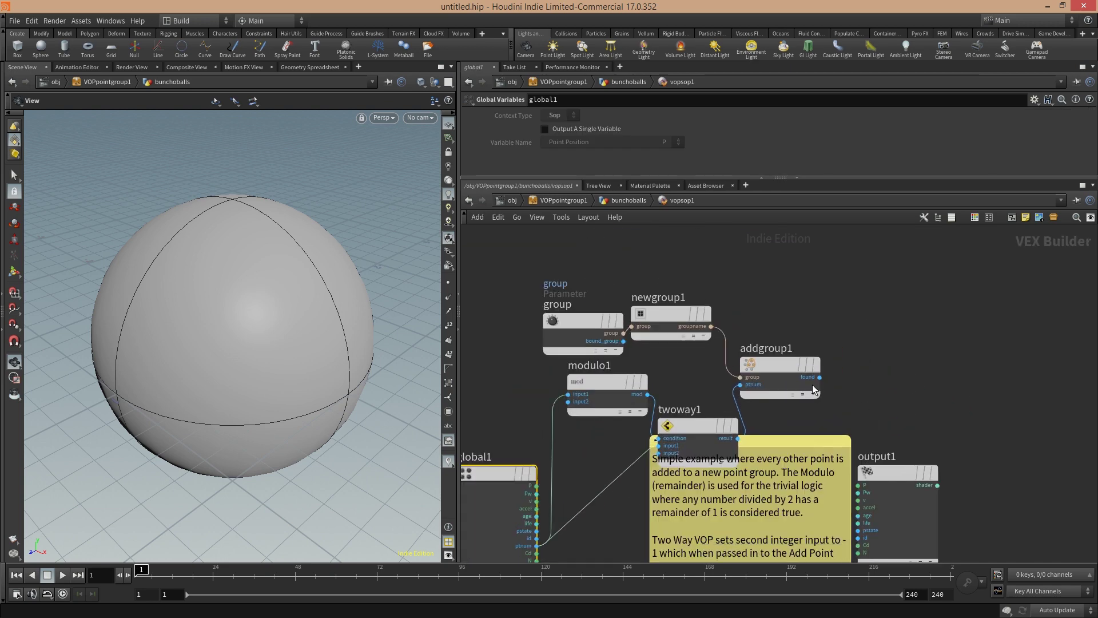
left_click_drag(777, 383, 828, 365)
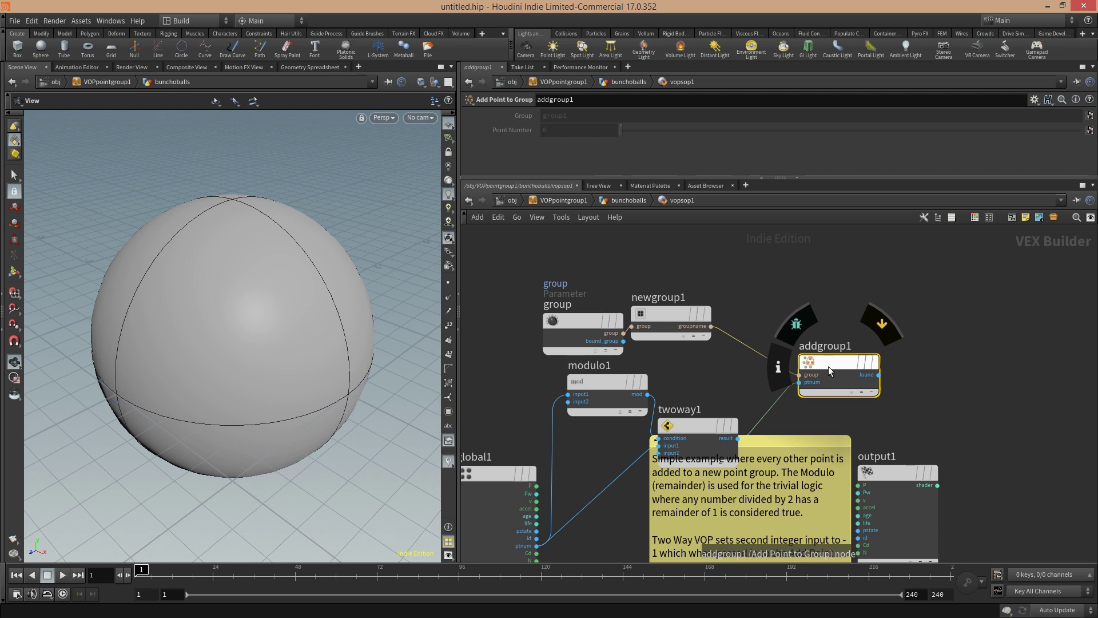
left_click_drag(665, 325, 696, 298)
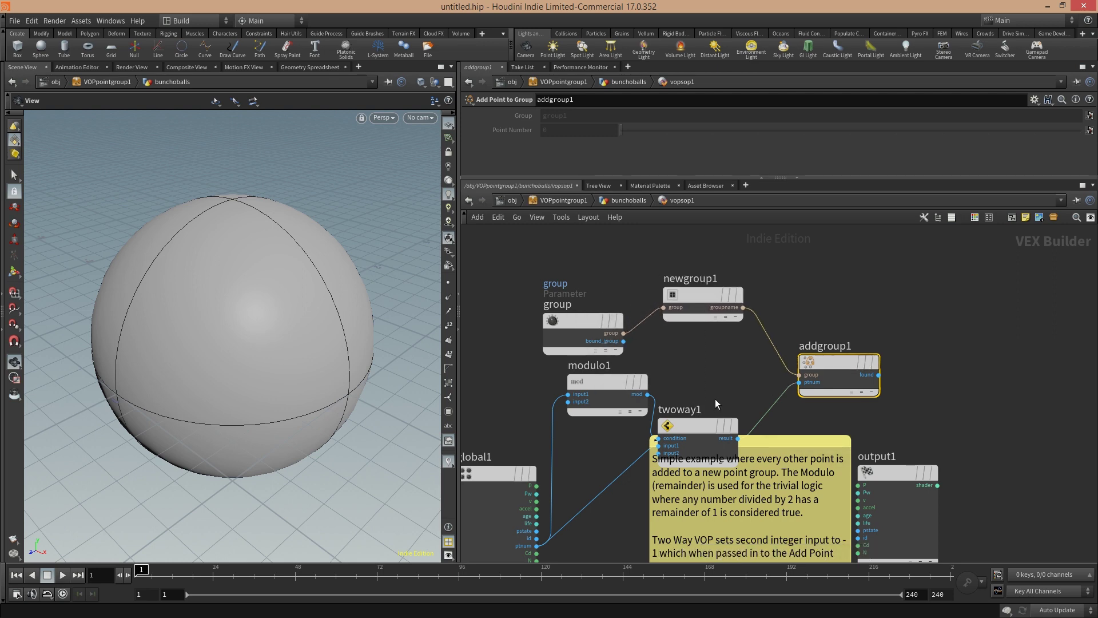
Go back to object level, enter geo1, and add a Point VOP wired below box1
key("u")
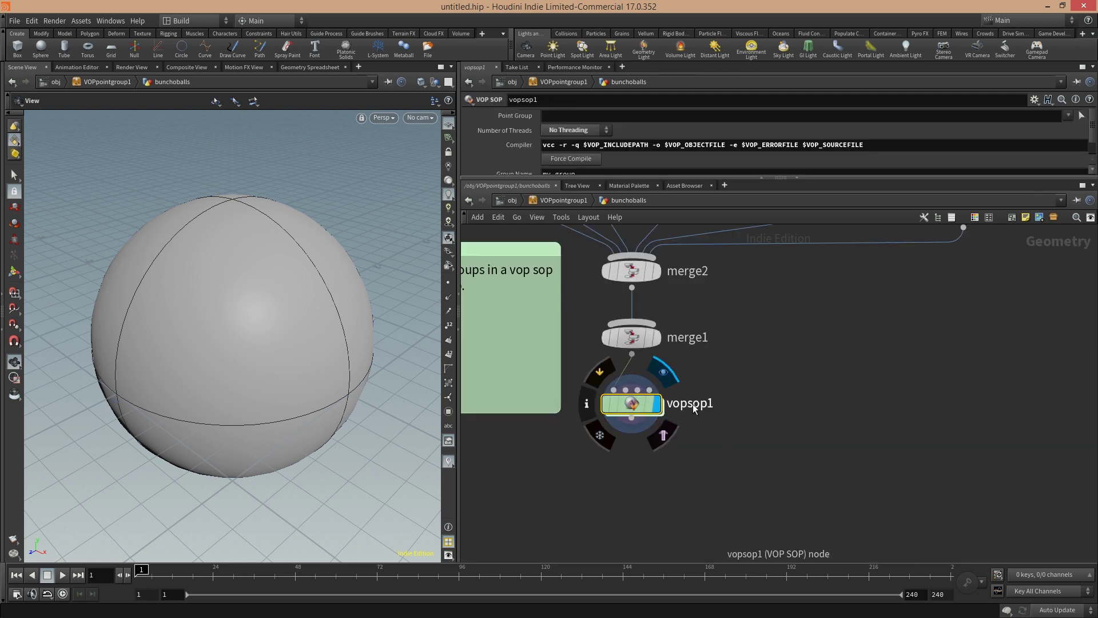
key("u")
key("u")
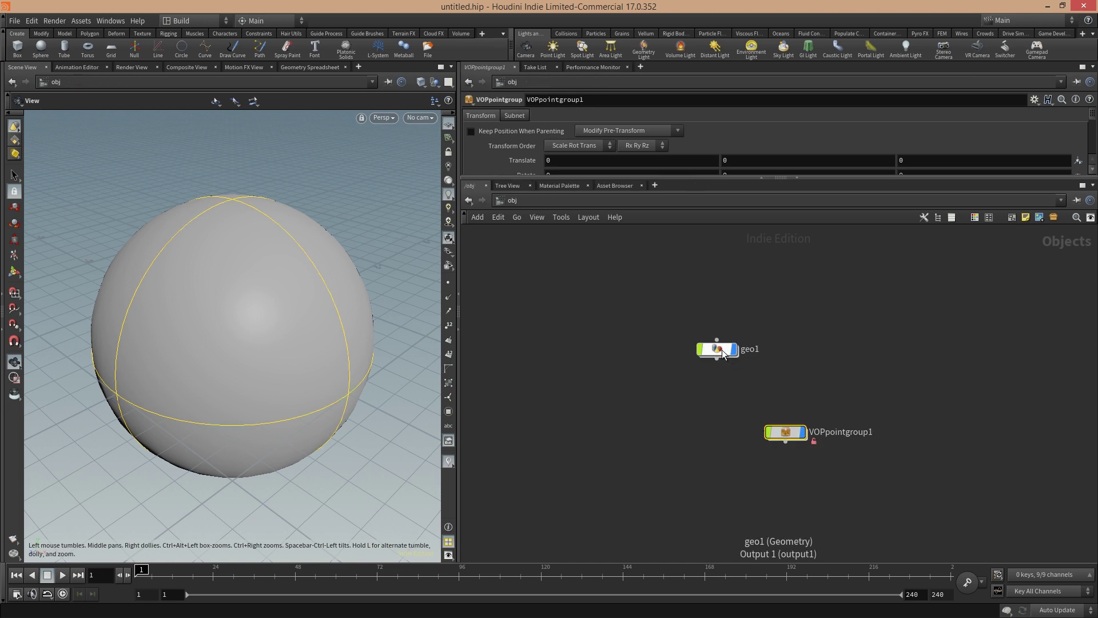
double_click(722, 348)
mouse_move(746, 350)
left_click_drag(746, 350, 741, 440)
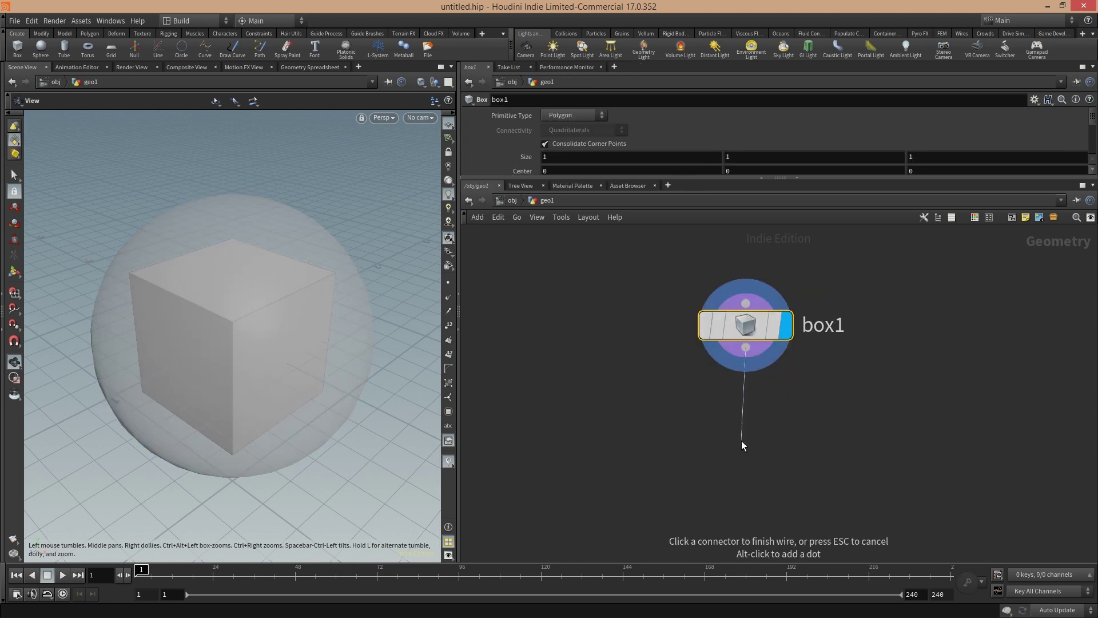
key("Tab")
type("vop")
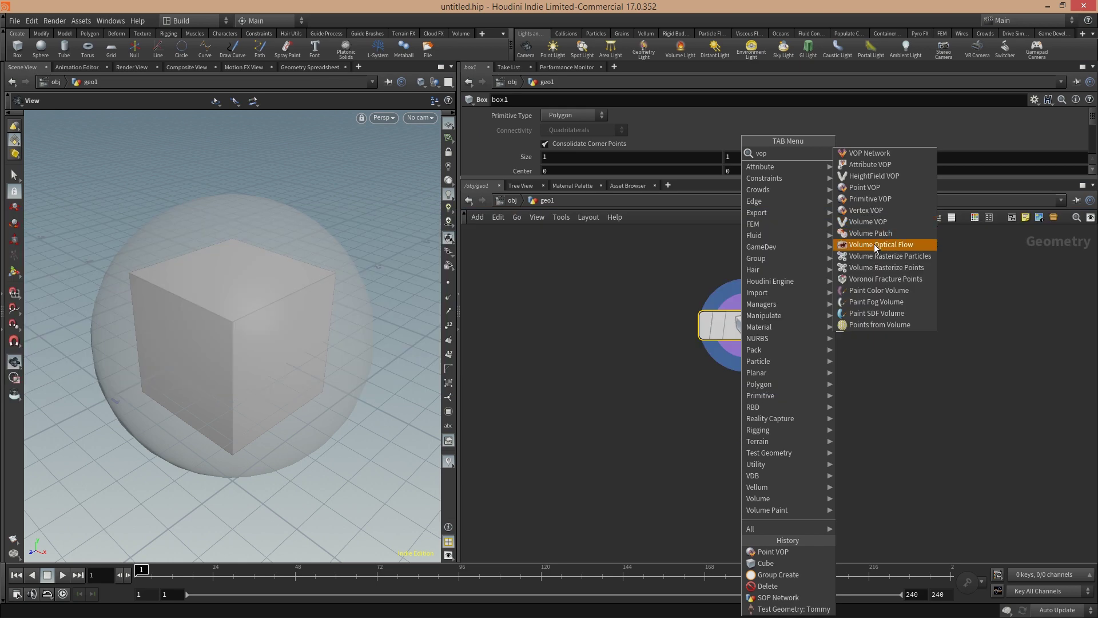
left_click(894, 187)
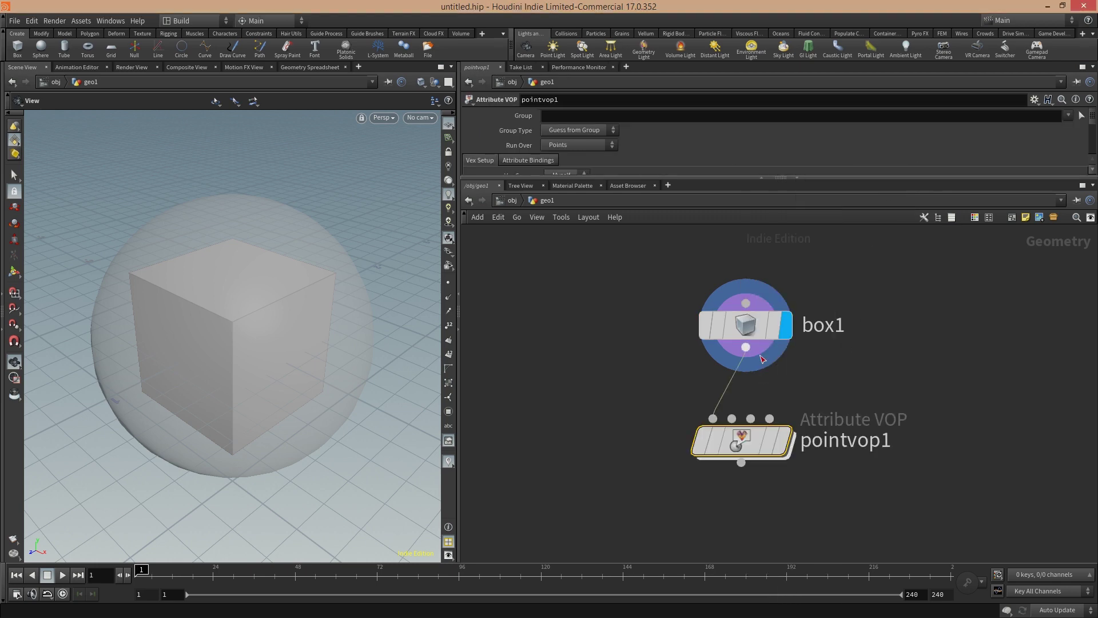
Inside pointvop1, search for the point group node and view its help
double_click(741, 441)
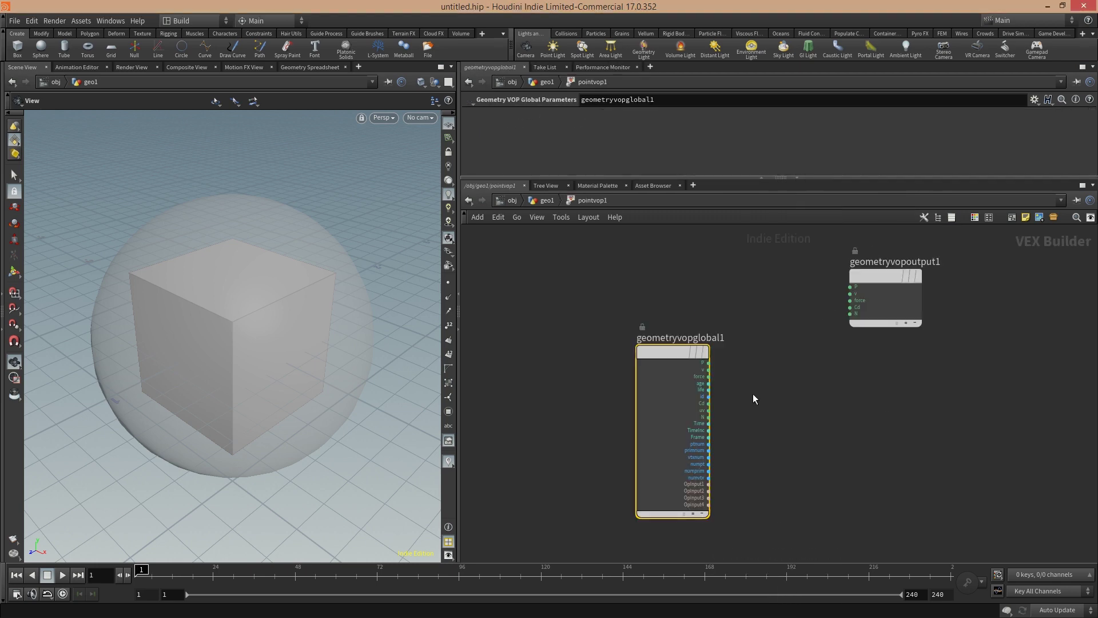
scroll(755, 393, "up", 3)
scroll(756, 392, "up", 2)
key("Tab")
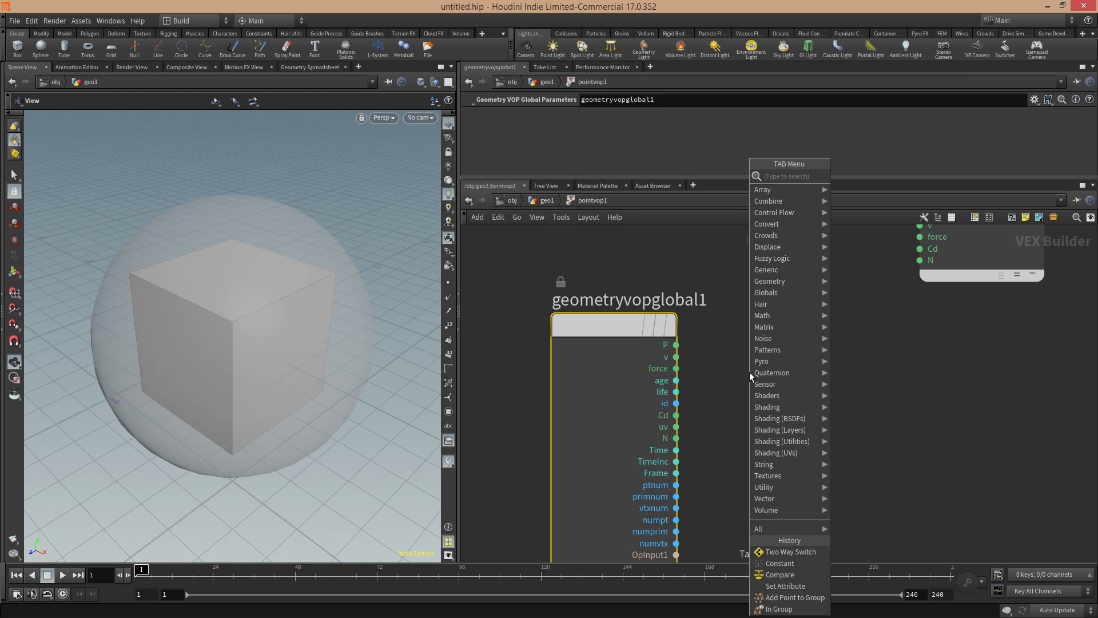
type("point")
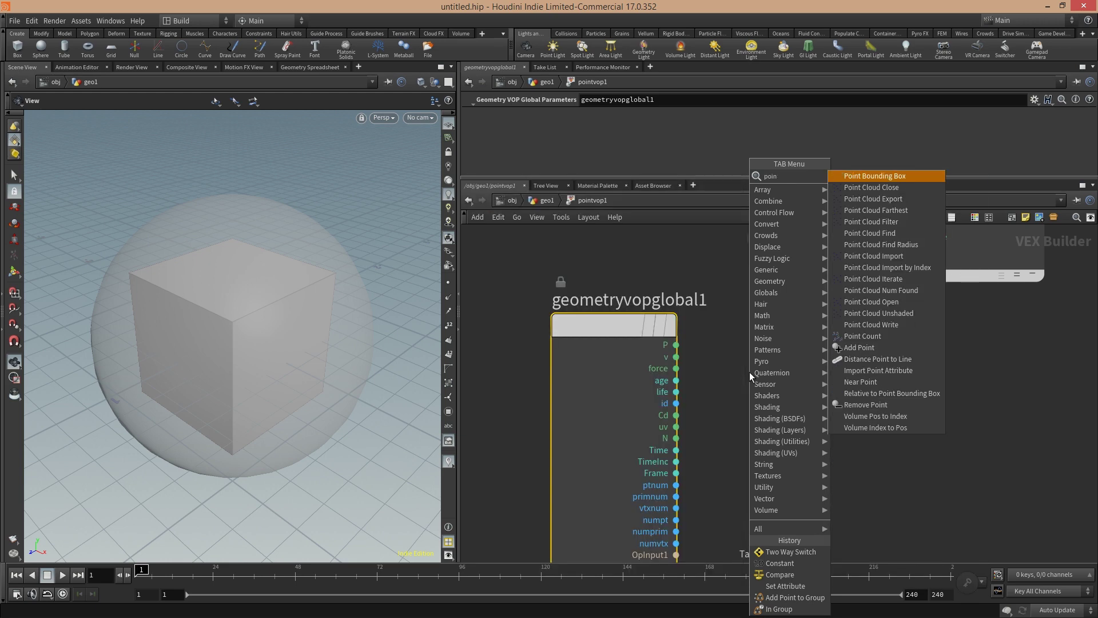
key("BackSpace")
key("BackSpace")
key("BackSpace")
key("BackSpace")
key("BackSpace")
type("group")
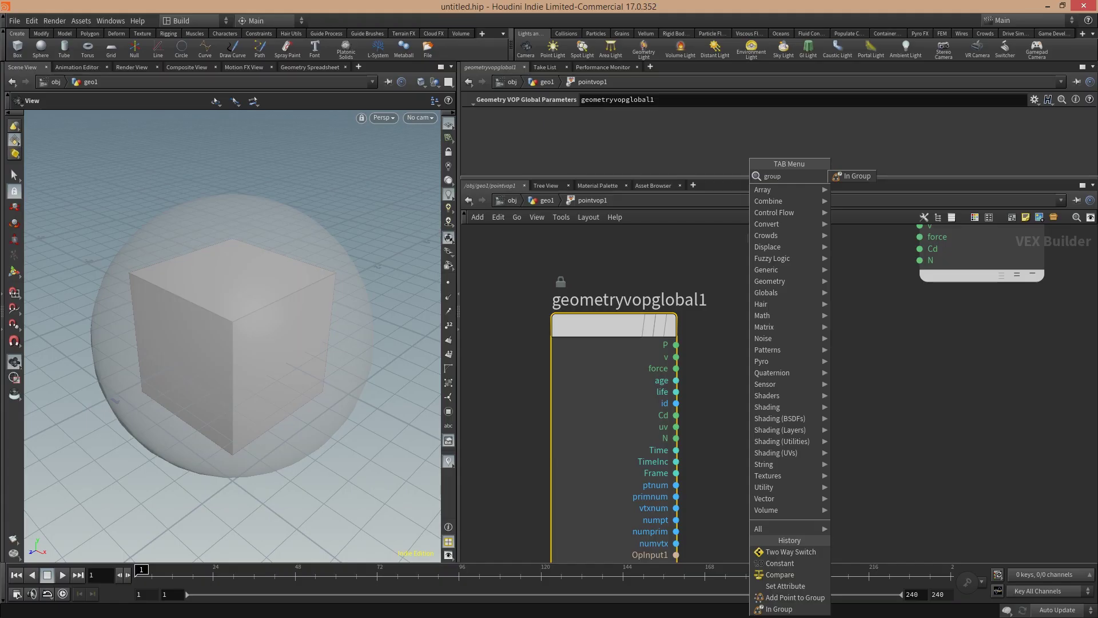
key("F1")
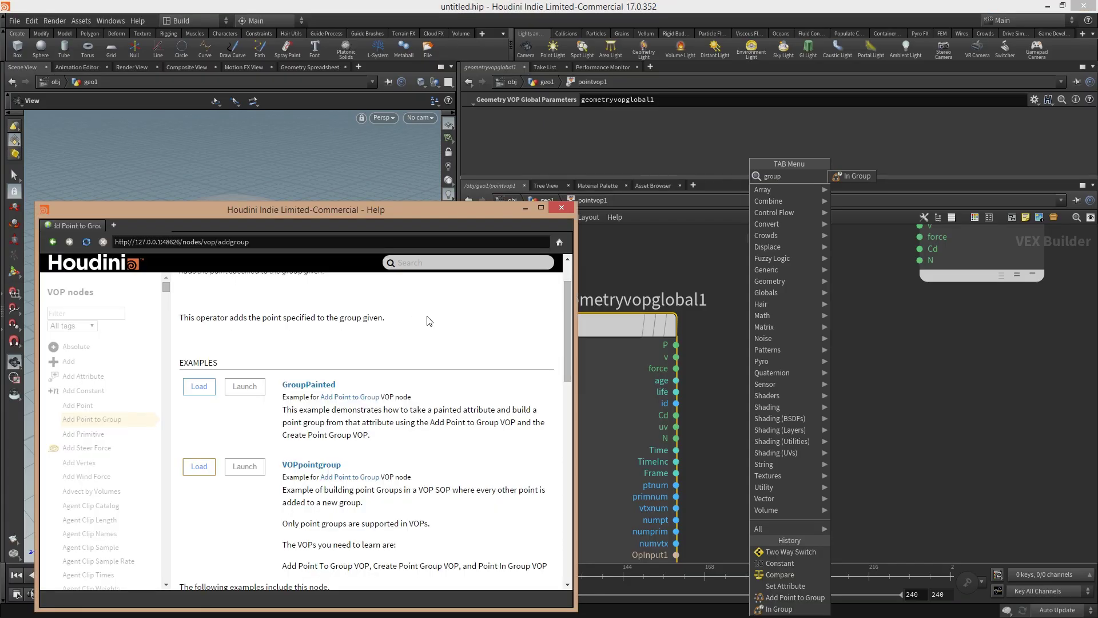
scroll(430, 320, "up", 1)
key("Escape")
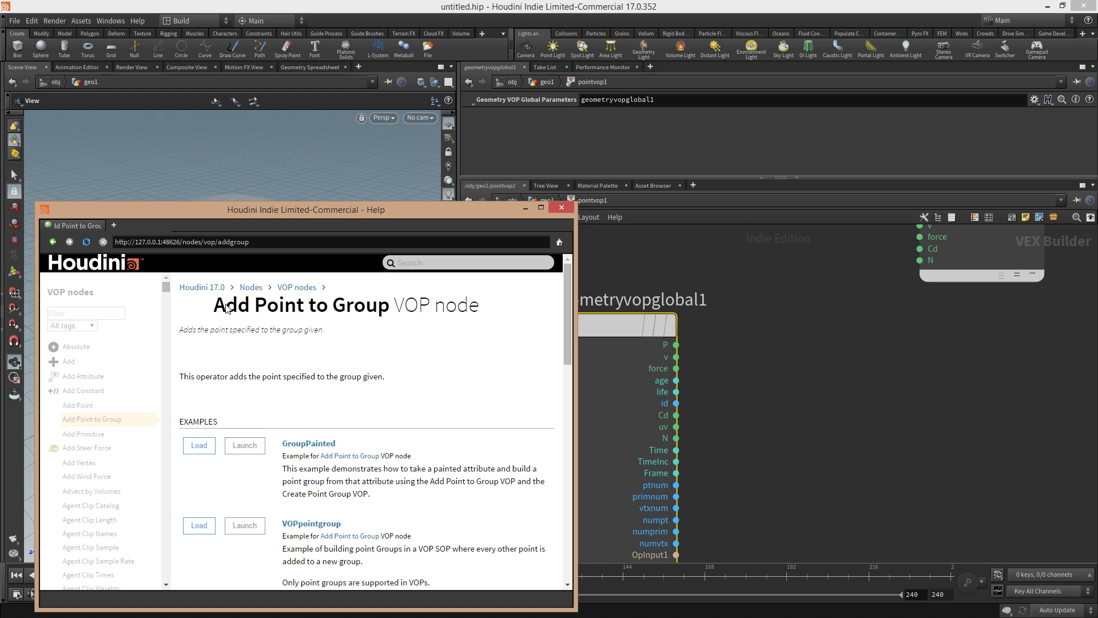
left_click(525, 208)
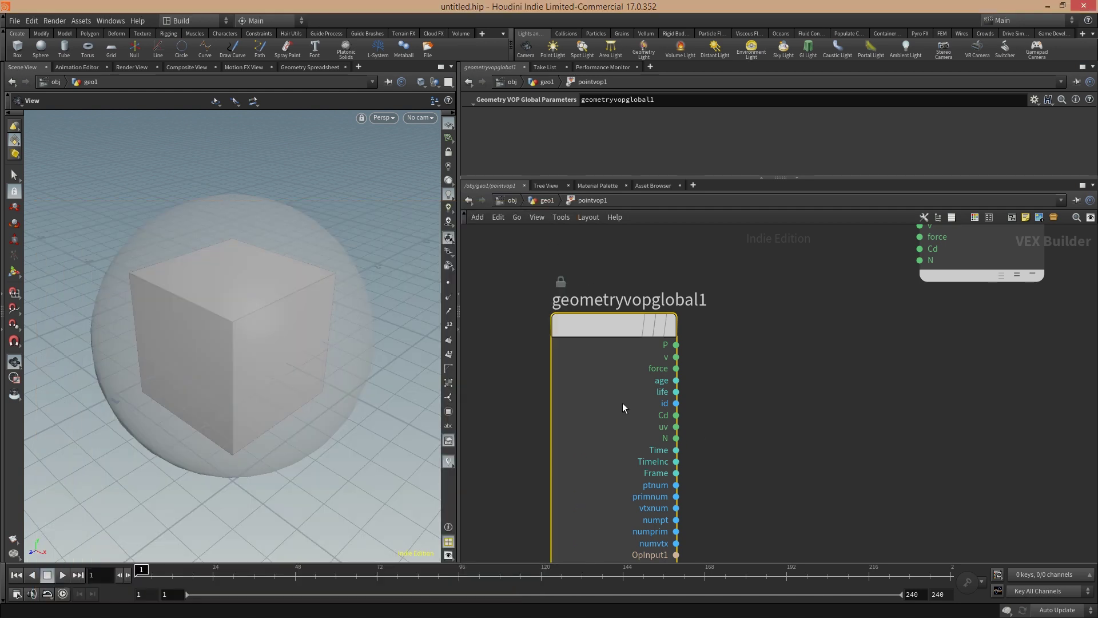
Lay out the nodes and move geometryvopoutput1 down-right, away from geometryvopglobal1
scroll(622, 403, "down", 1)
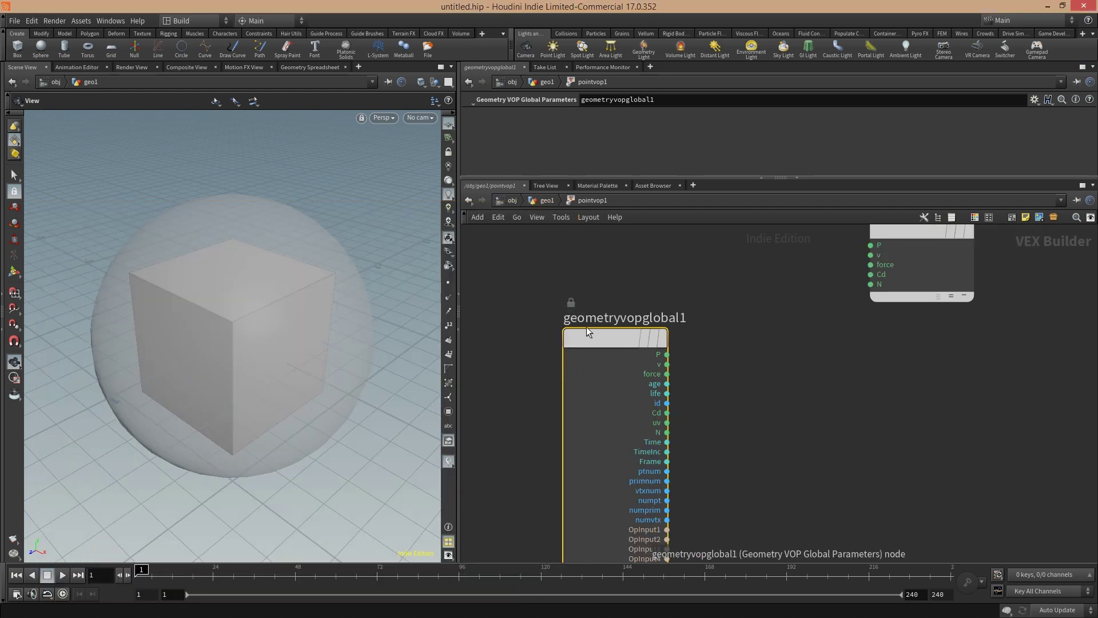
key("l")
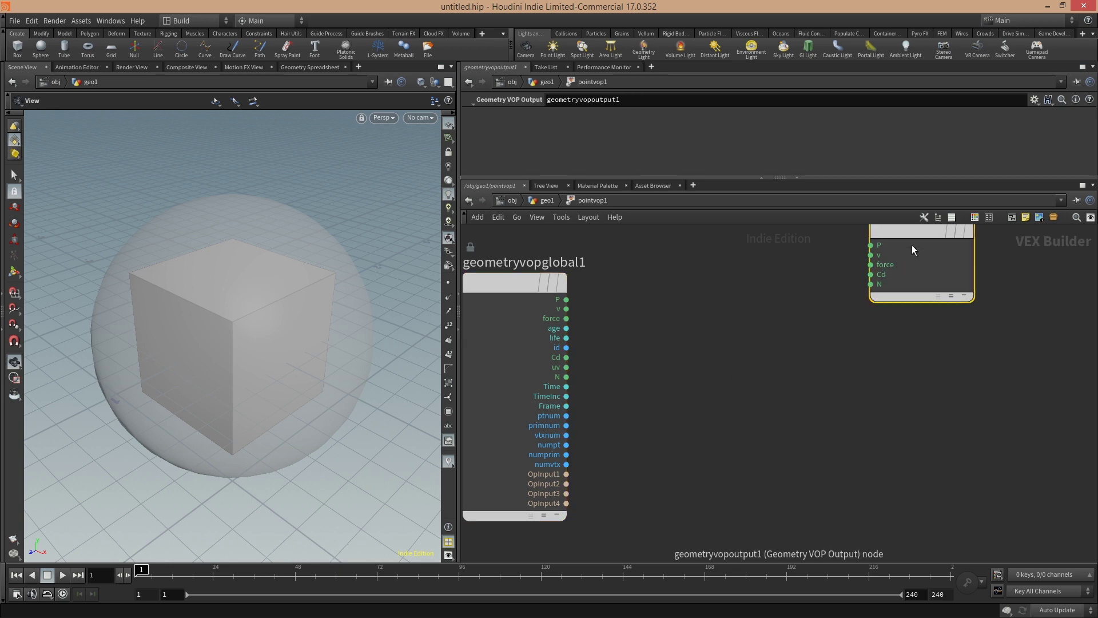
left_click_drag(912, 245, 937, 285)
Add a Set Attribute node, setattrib1, with ptnum wired into its i1 input
key("Tab")
type("set attr")
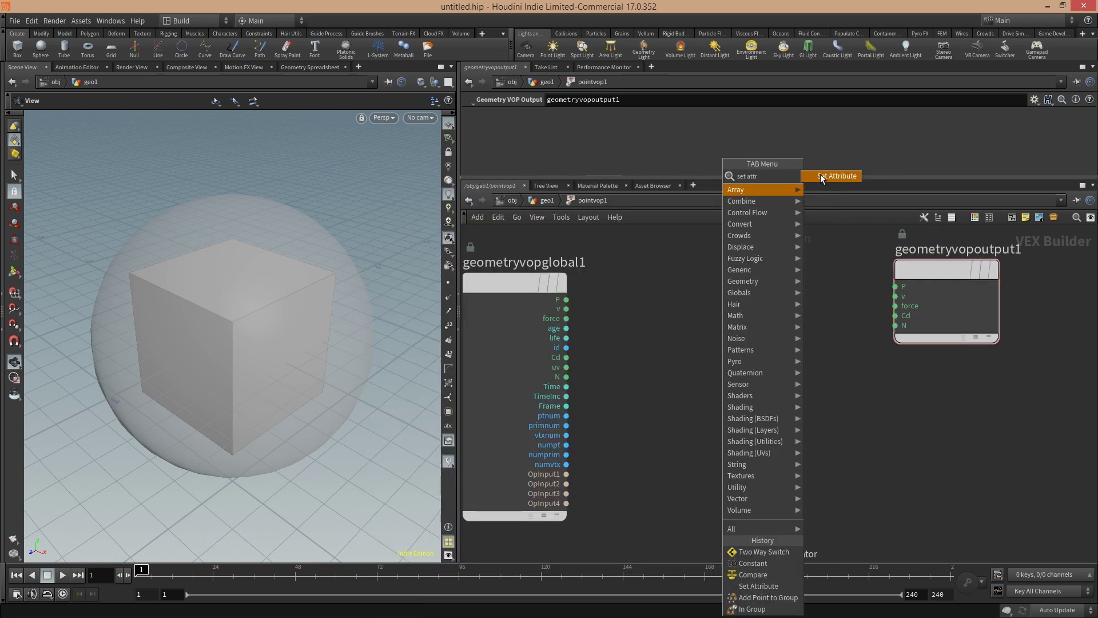
left_click(820, 174)
left_click(695, 368)
left_click_drag(690, 393, 718, 381)
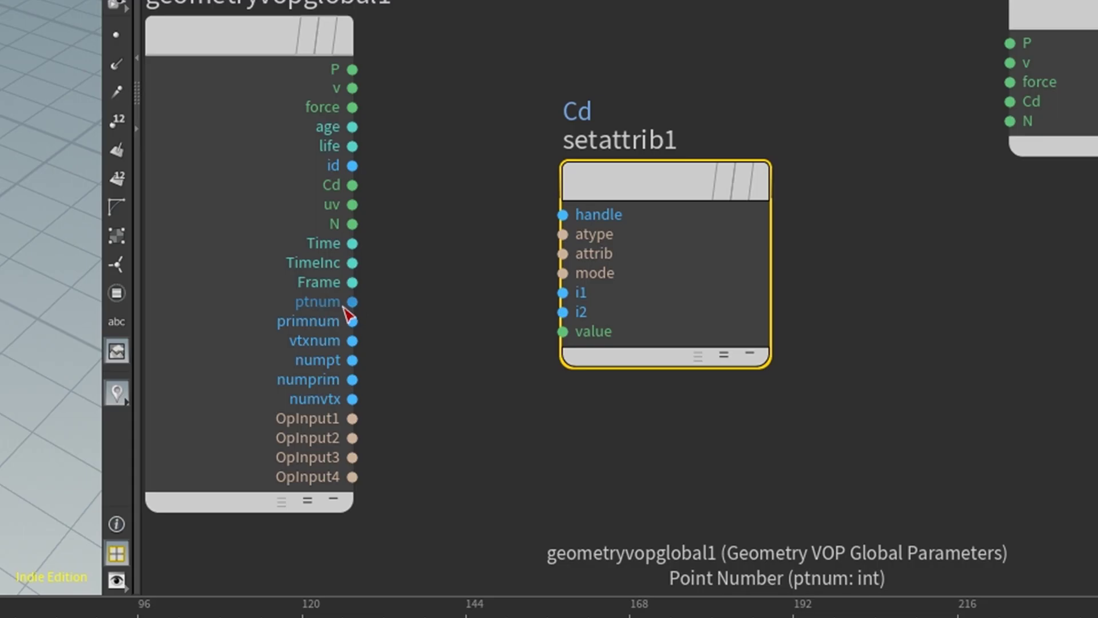
left_click_drag(566, 417, 667, 412)
left_click_drag(556, 298, 563, 294)
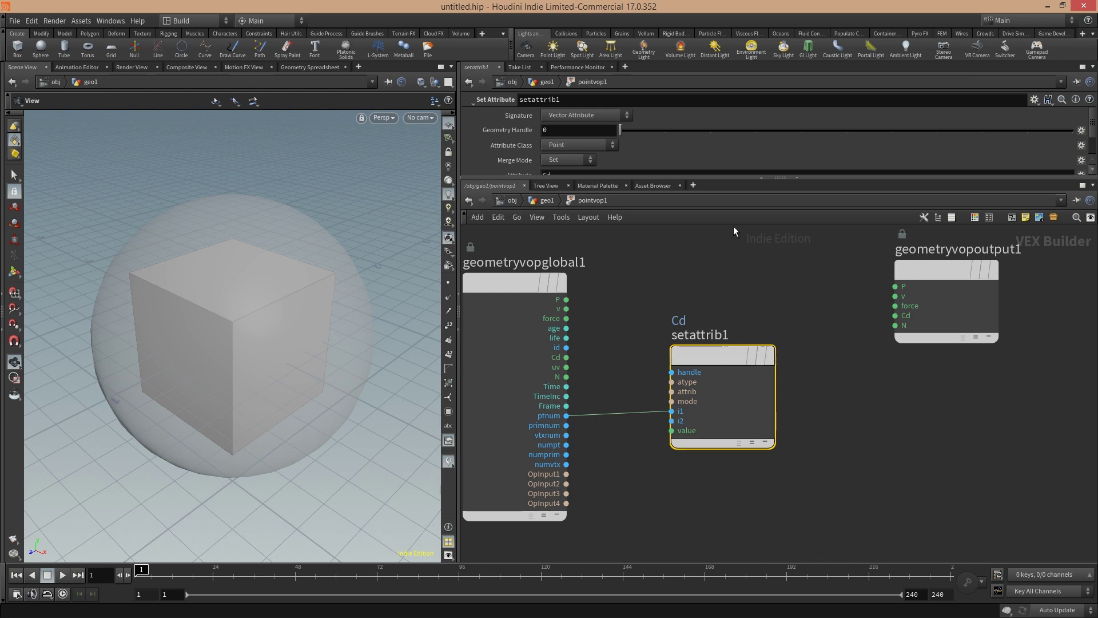
left_click_drag(730, 178, 728, 234)
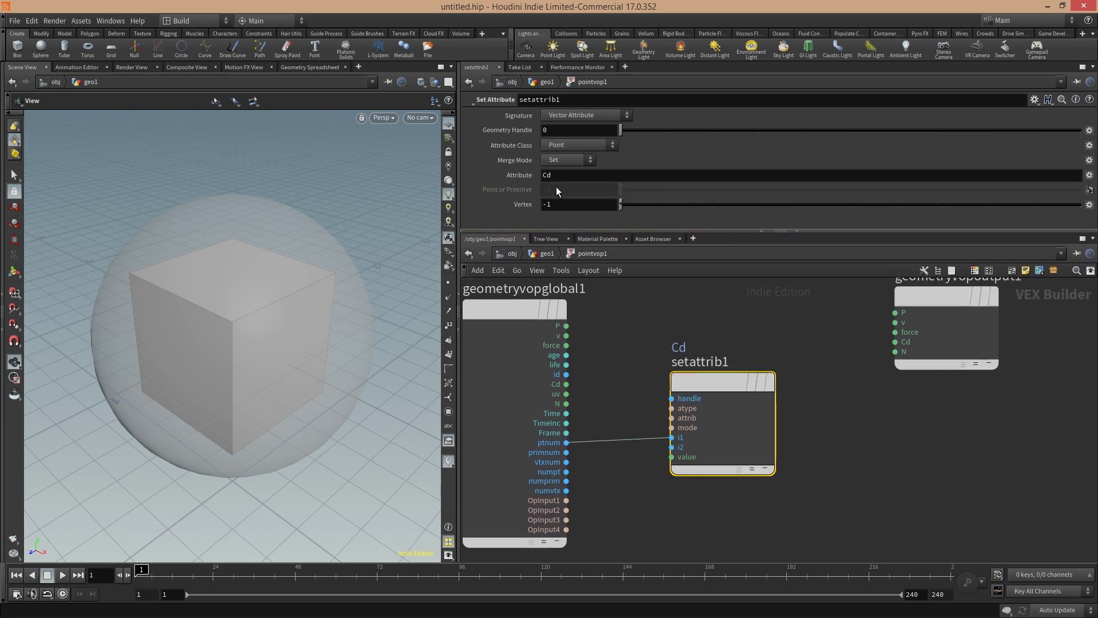
Rename setattrib1's attribute to simon, as Point Group class with Integer Attribute signature
double_click(556, 175)
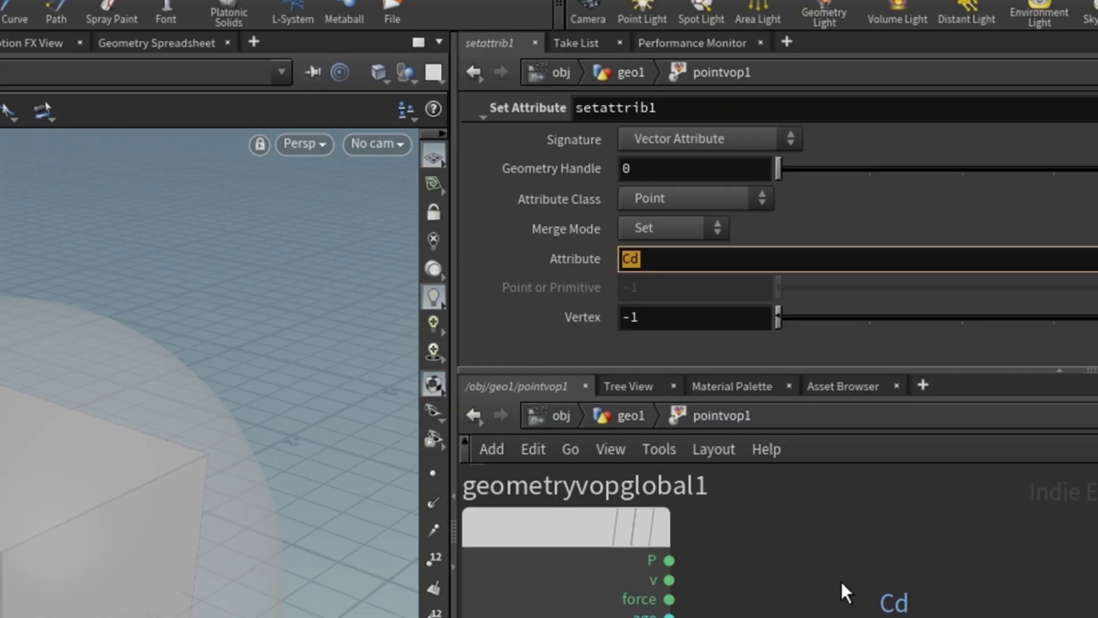
type("simon")
key("Return")
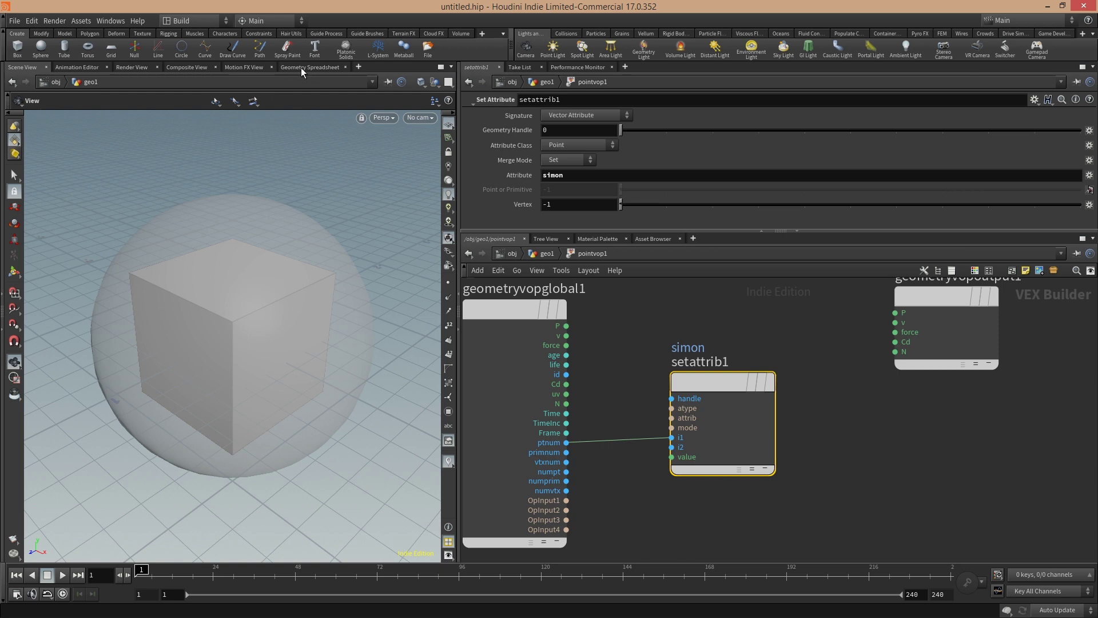
left_click(301, 68)
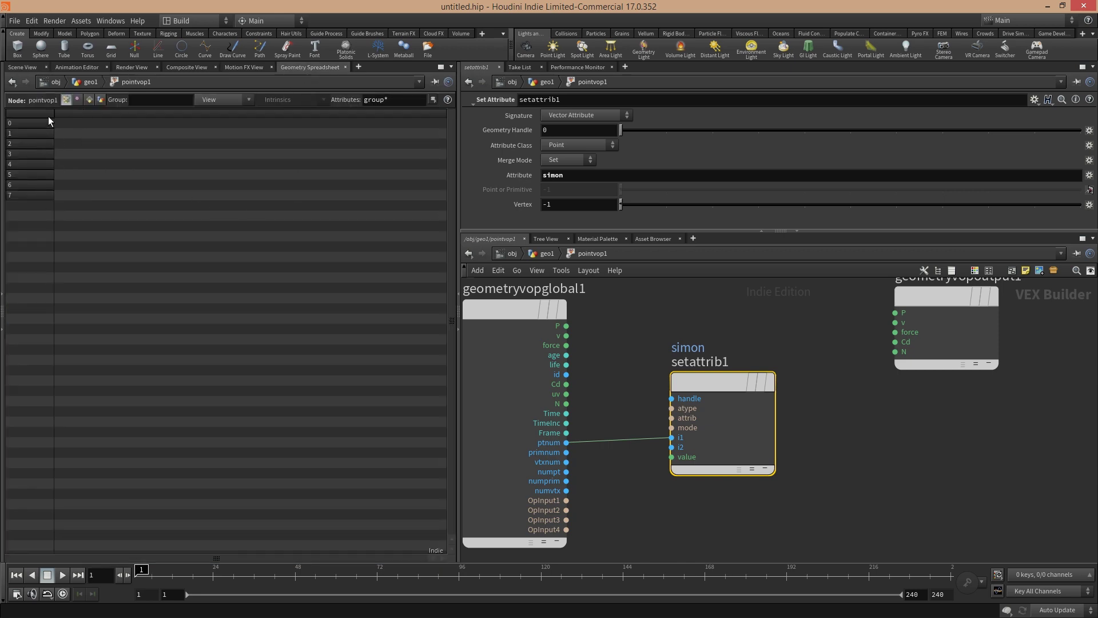
left_click(568, 147)
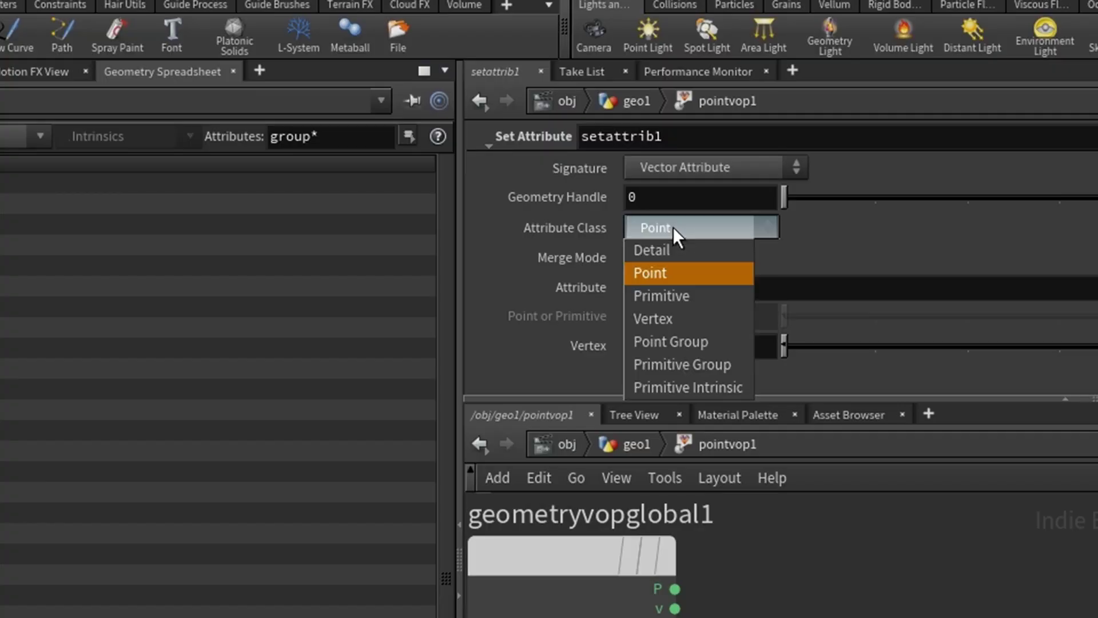
left_click(563, 203)
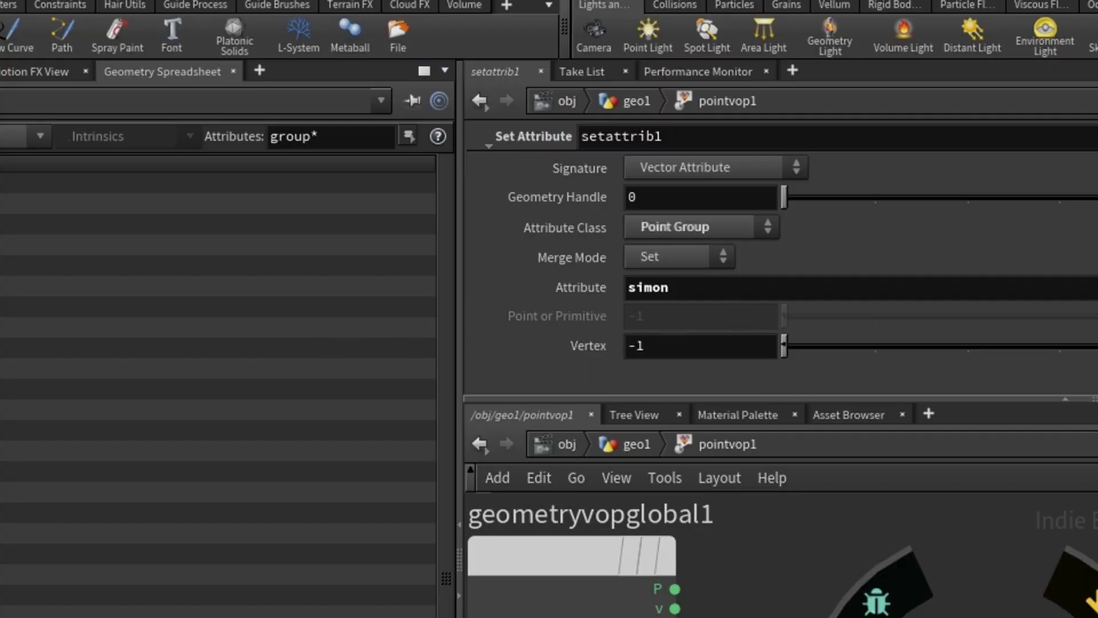
left_click(674, 167)
left_click(675, 235)
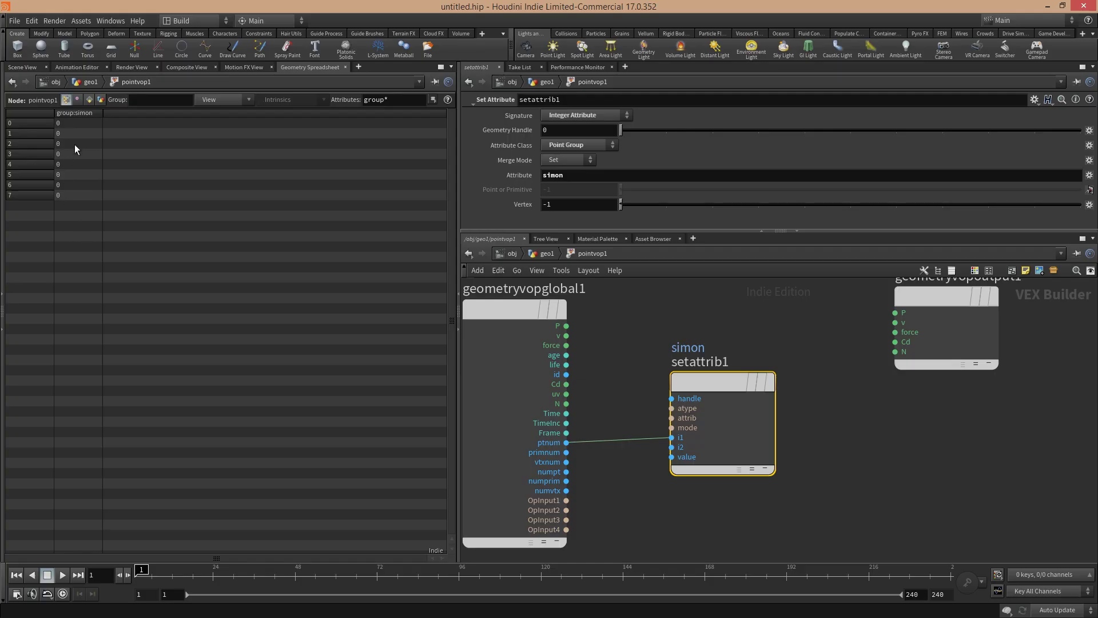
Move setattrib1 and the output node to the right to make room
left_click_drag(732, 425, 790, 423)
key("h")
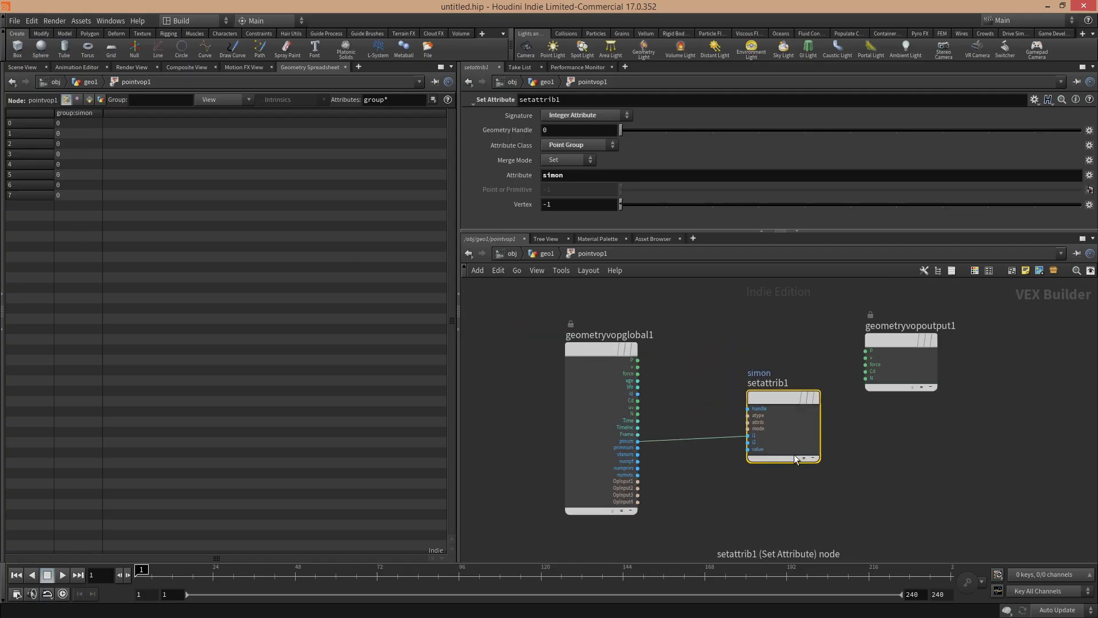
left_click_drag(827, 349, 961, 348)
left_click_drag(744, 372, 921, 372)
left_click_drag(948, 335, 986, 335)
left_click_drag(892, 367, 923, 366)
left_click(592, 414)
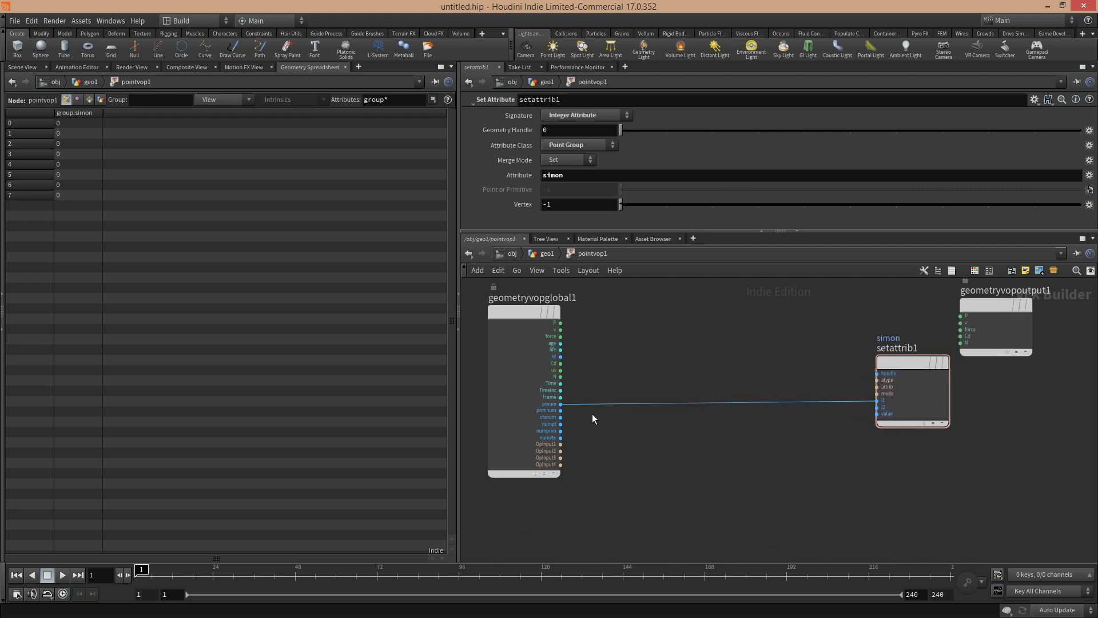
Create a Compare node, compare1, fed by ptnum
left_click_drag(560, 404, 601, 453)
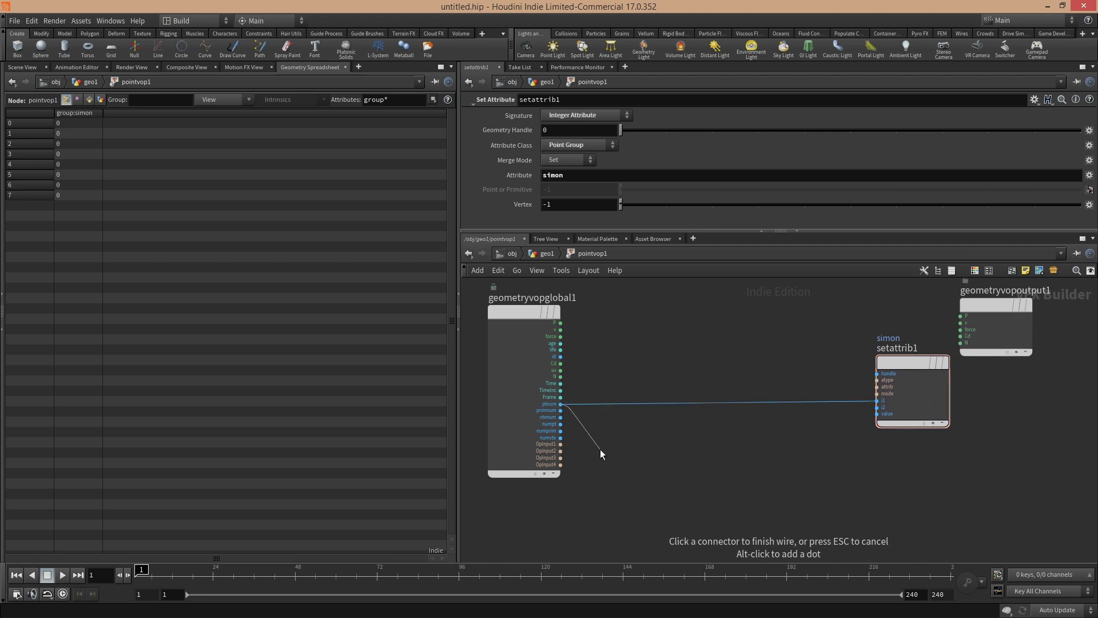
key("Tab")
type("comp")
key("Return")
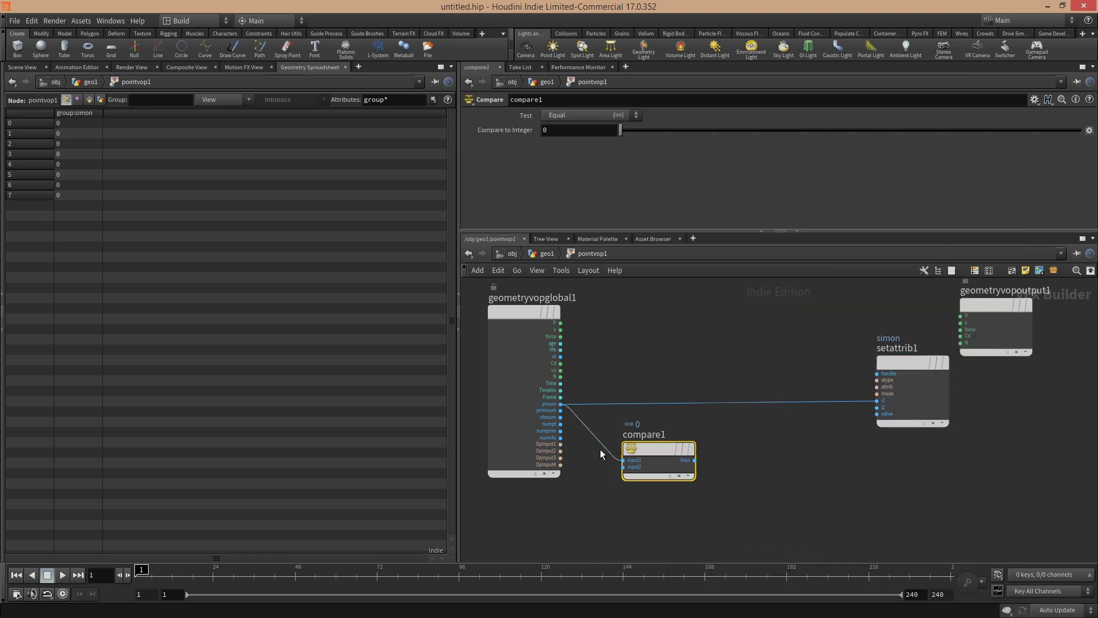
left_click_drag(661, 465, 695, 464)
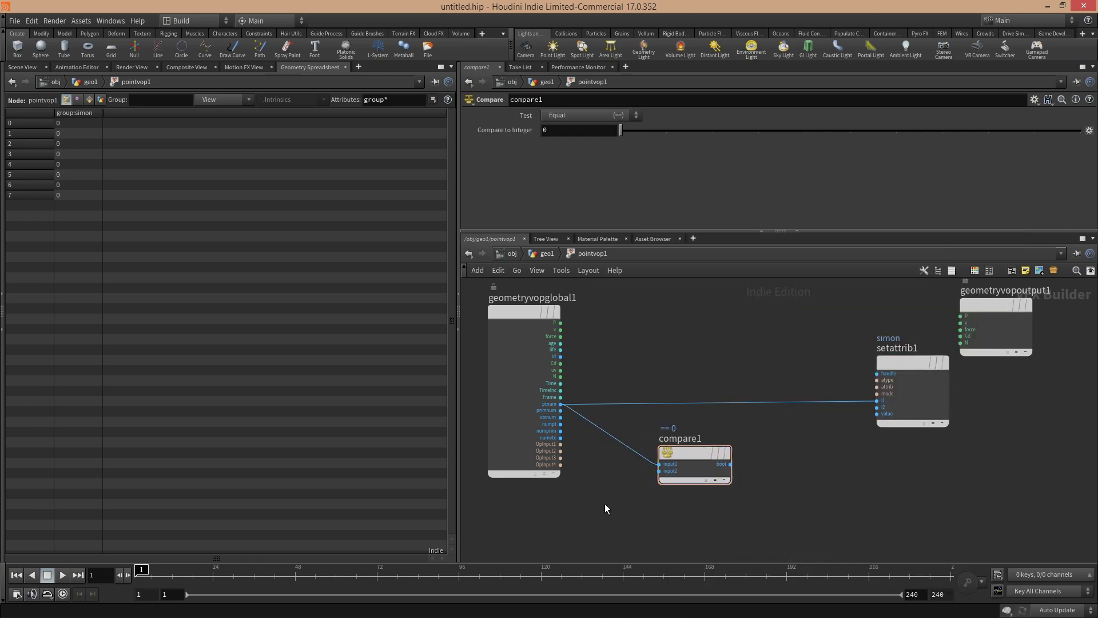
Add an integer Constant of 3 wired into compare1's second input
key("Tab")
type("onst")
key("Return")
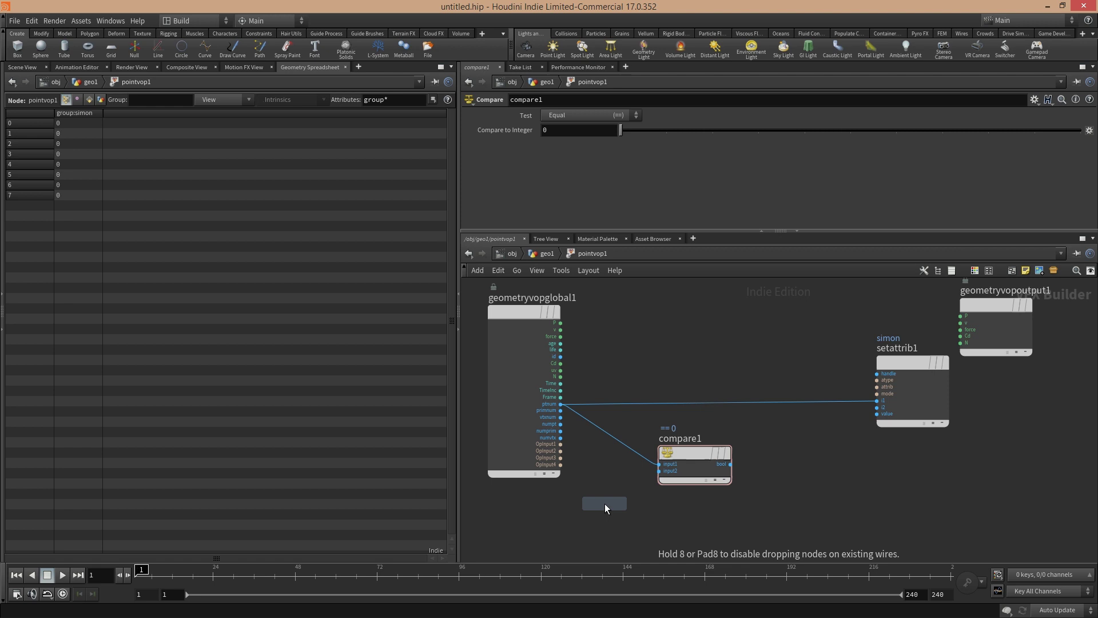
left_click(606, 504)
left_click(592, 115)
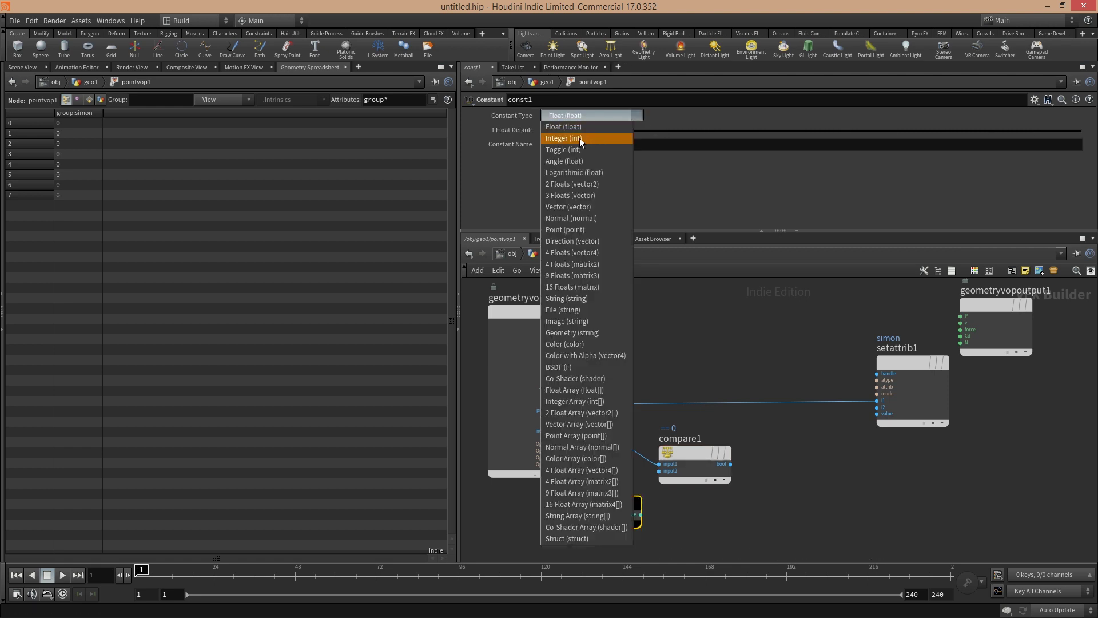
left_click(579, 139)
left_click_drag(621, 130, 758, 132)
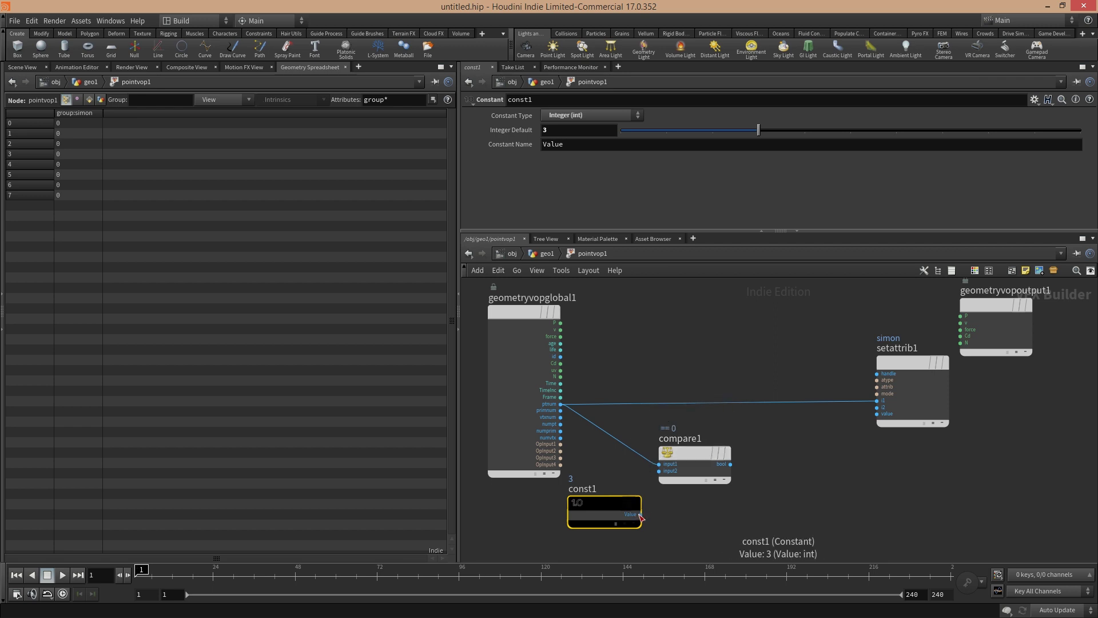
left_click_drag(640, 515, 689, 472)
Set compare1's test to Greater Than
left_click(688, 471)
left_click(584, 115)
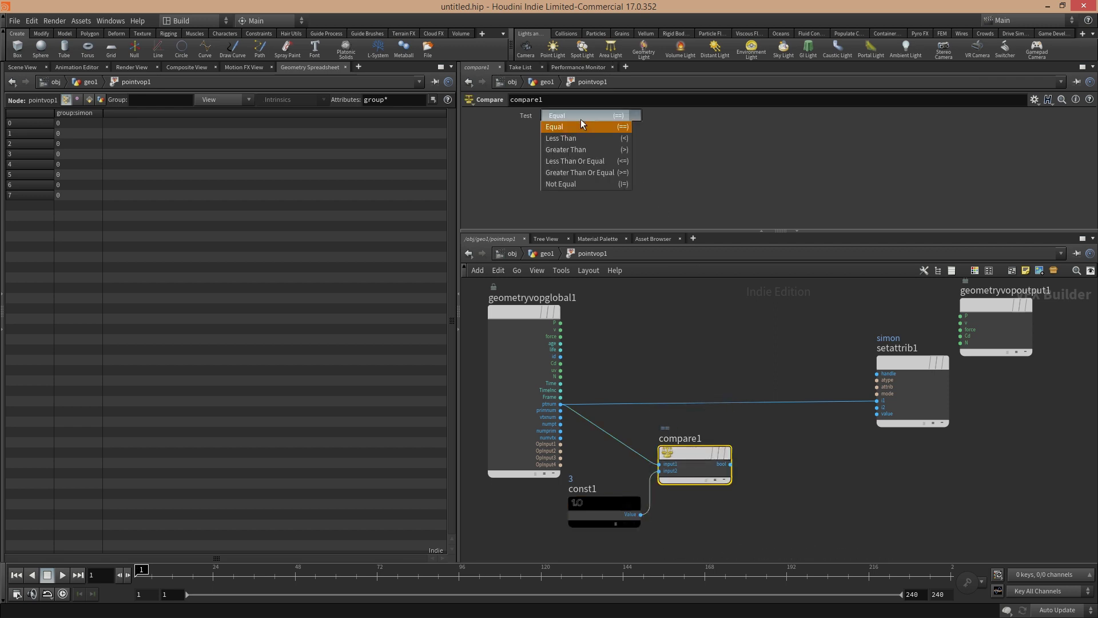
left_click(606, 145)
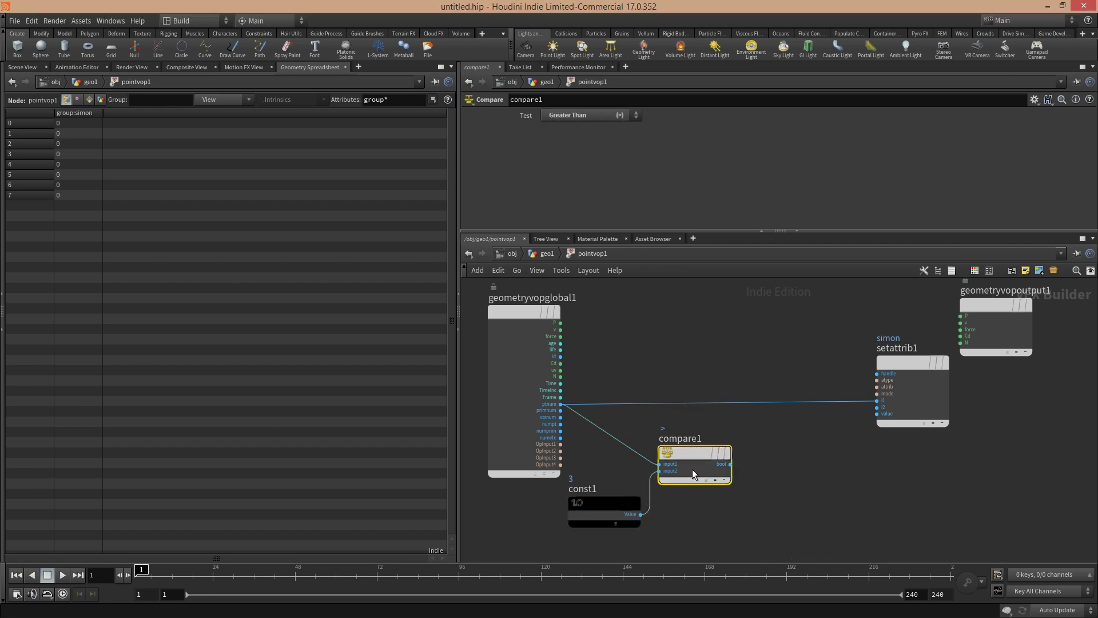
left_click_drag(685, 469, 694, 477)
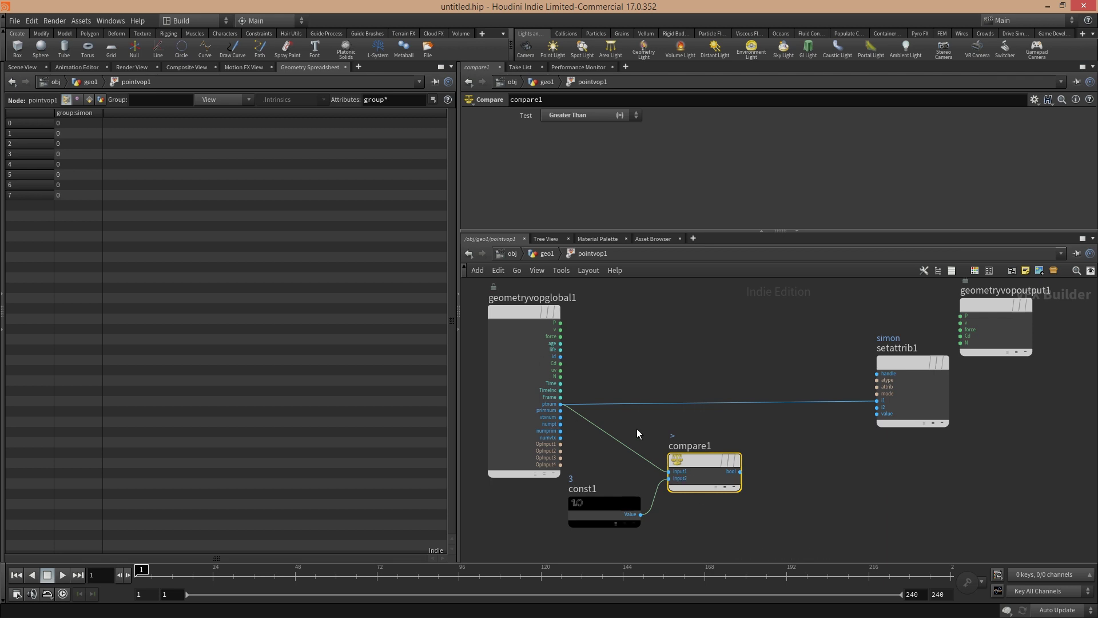
Add a Two Way Switch fed by compare1's bool, its result wired into setattrib1's value
left_click(742, 472)
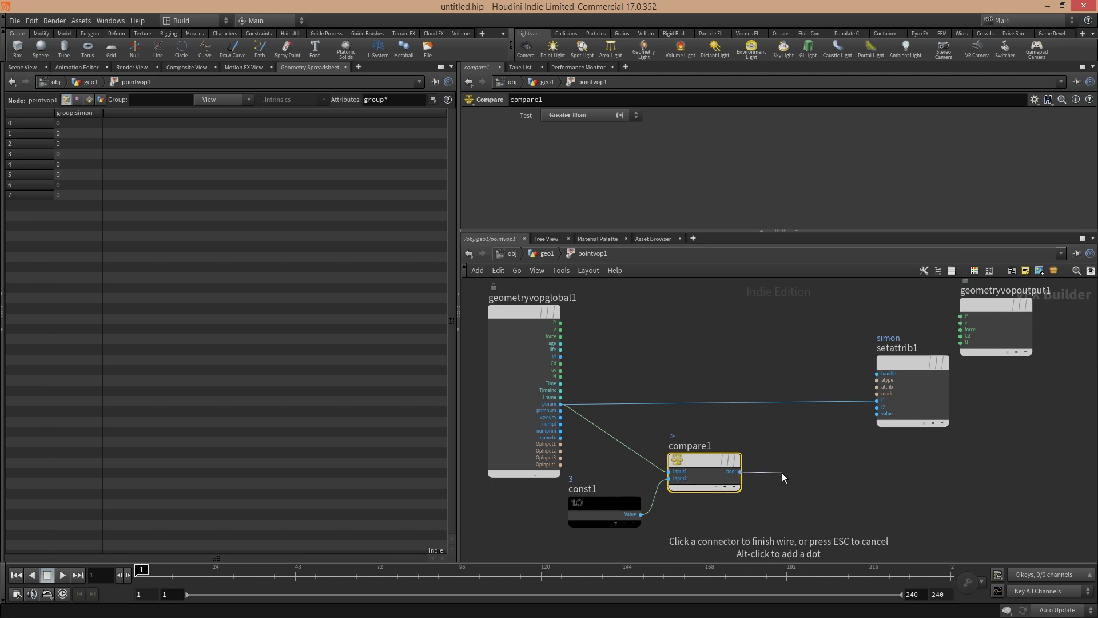
key("Tab")
type("tw")
key("Return")
left_click(824, 476)
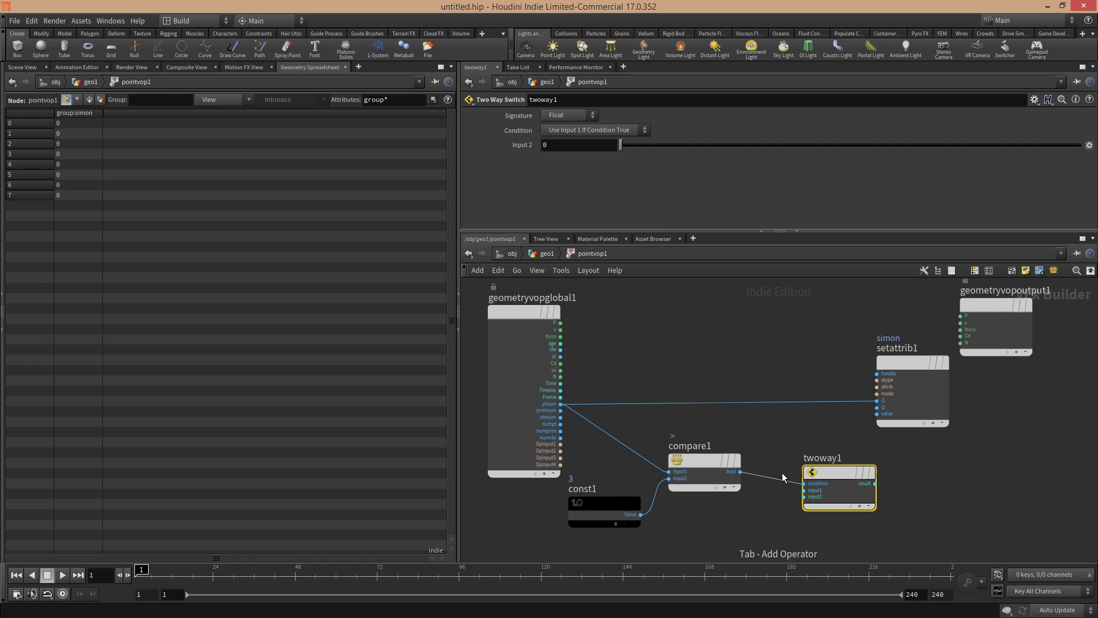
left_click(876, 483)
left_click(877, 413)
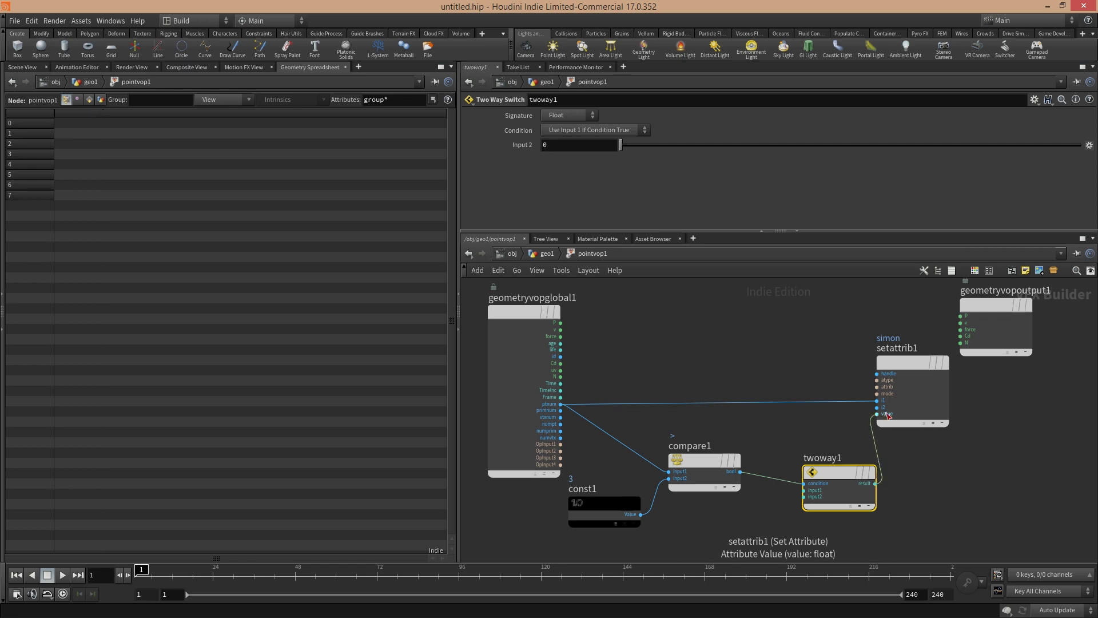
left_click_drag(849, 496, 826, 486)
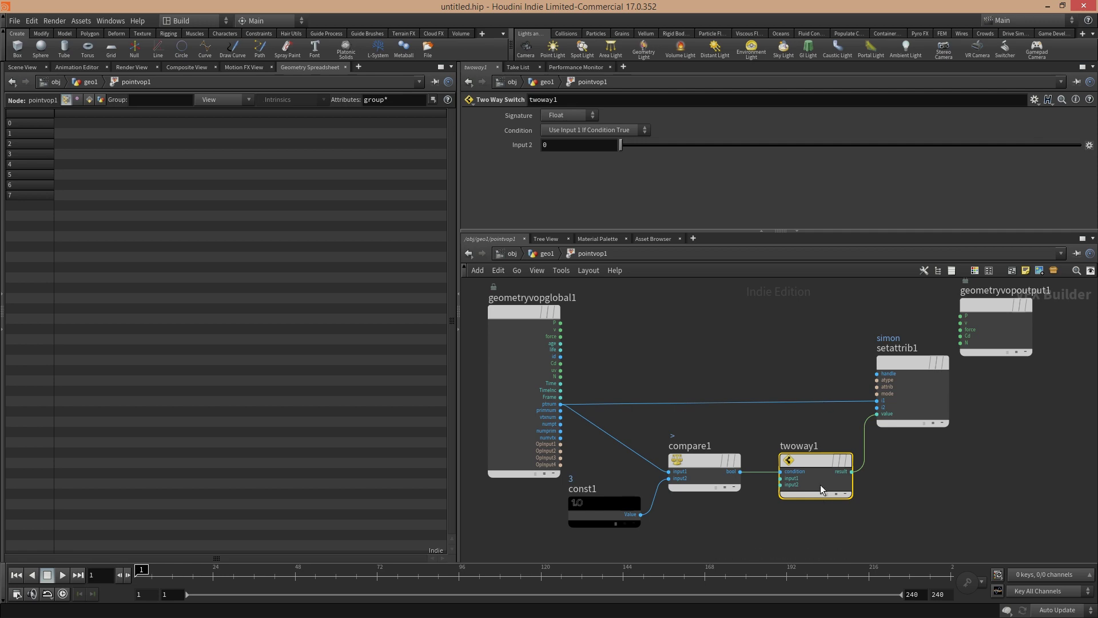
left_click_drag(819, 486, 824, 516)
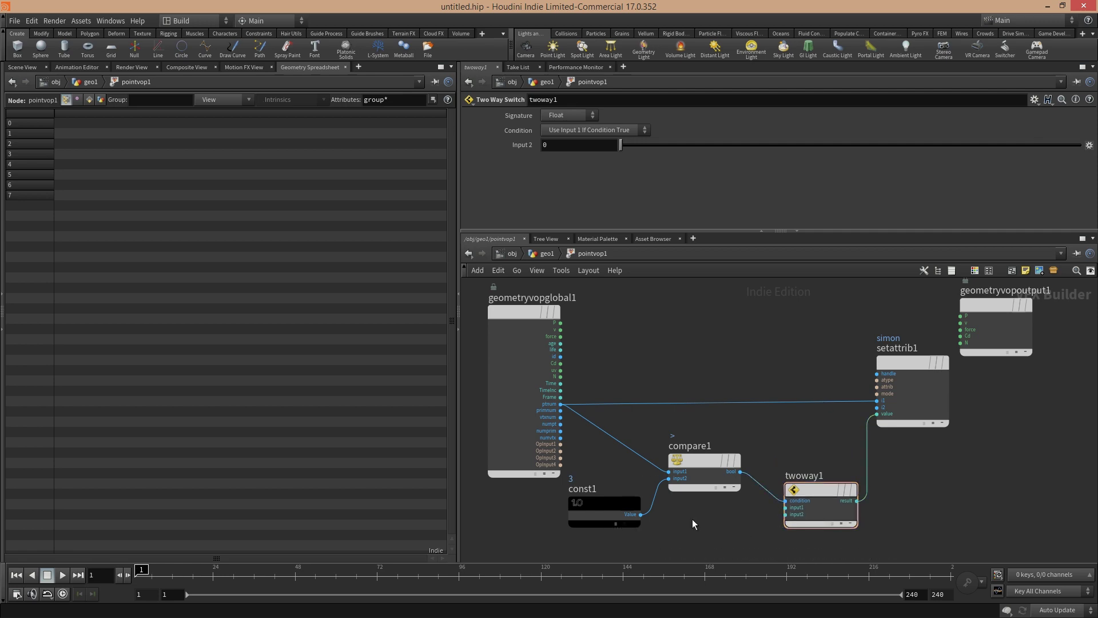
Add a second Constant node, const2
key("Tab")
type("const")
key("Return")
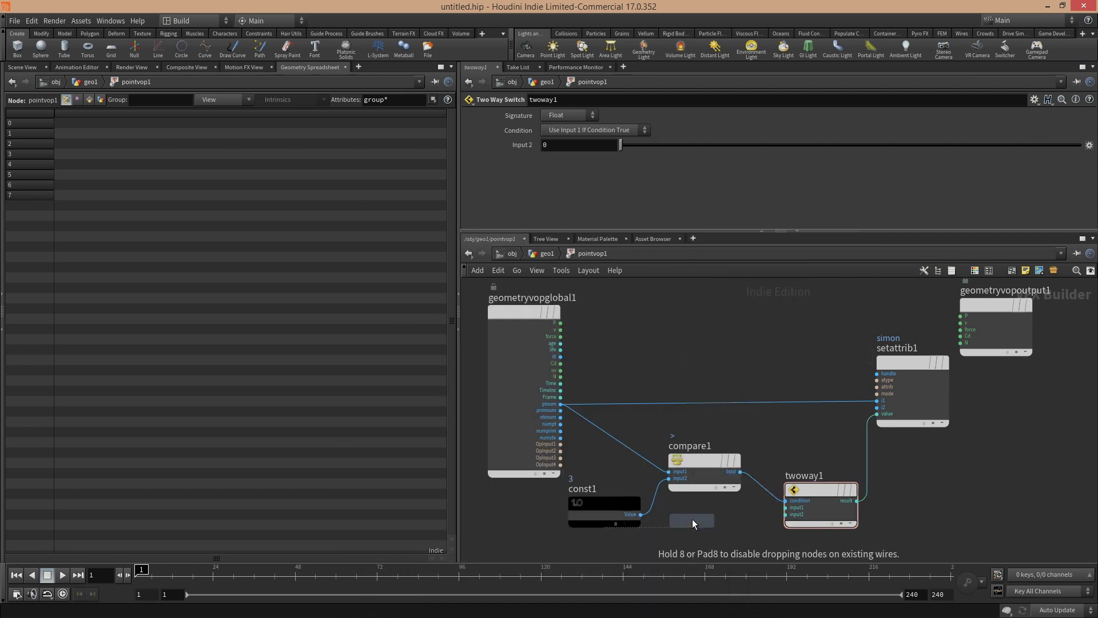
Add an integer constant const2 (value 0) below compare1
left_click(692, 519)
left_click(610, 115)
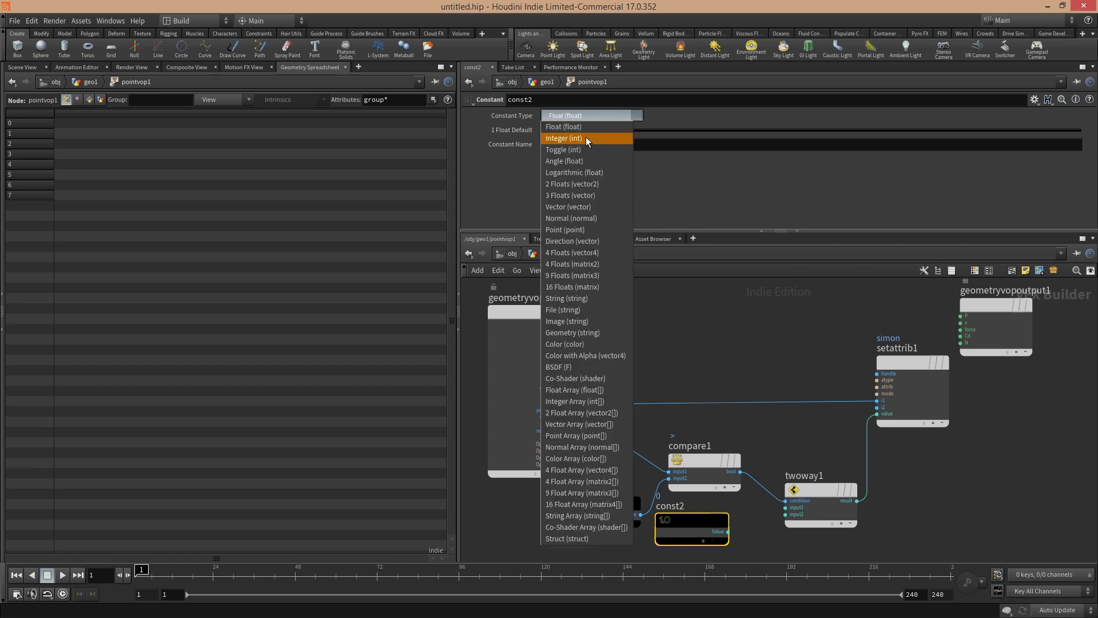
left_click(586, 137)
middle_click_drag(709, 514, 691, 422)
left_click_drag(682, 440, 695, 441)
Duplicate const2 as const3 with value 1 and wire both constants into twoway1's inputs
key("ctrl+c")
key("ctrl+v")
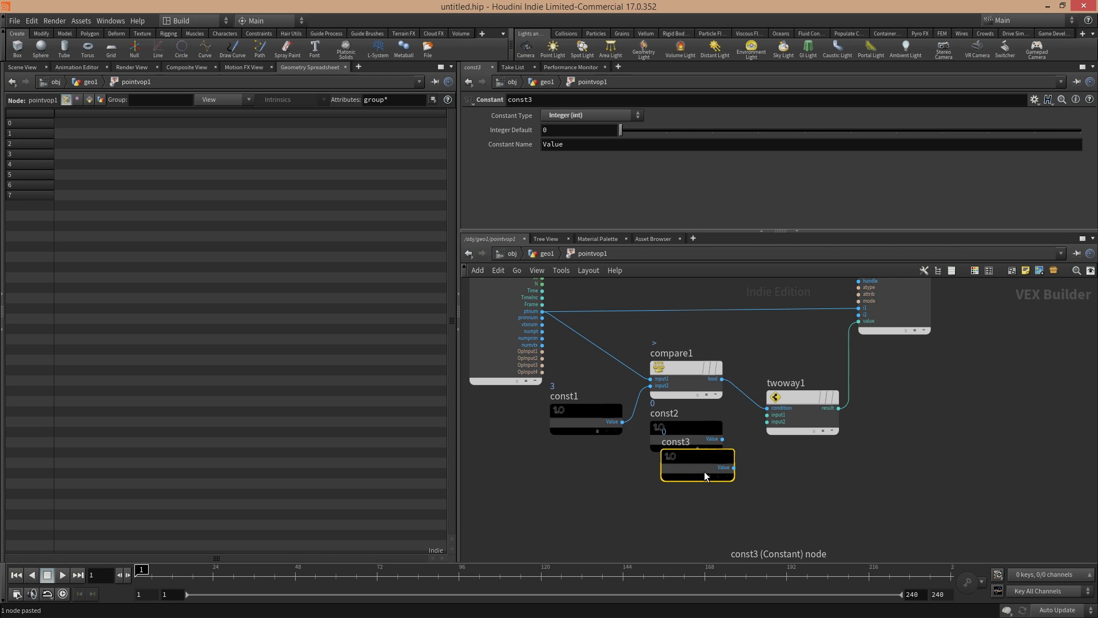
left_click_drag(620, 129, 667, 129)
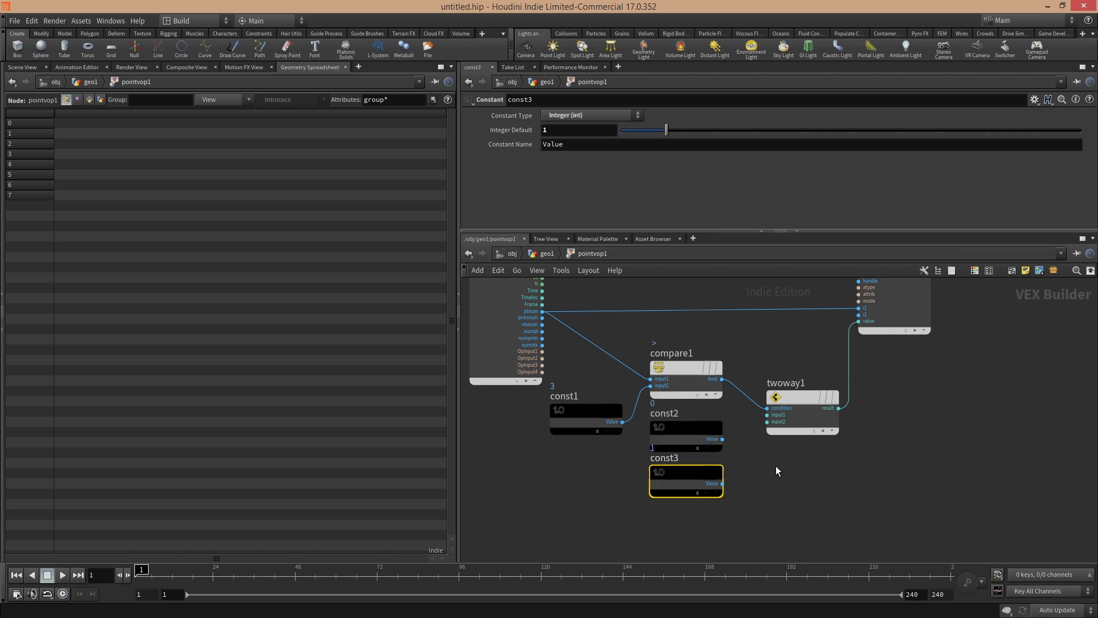
left_click(723, 439)
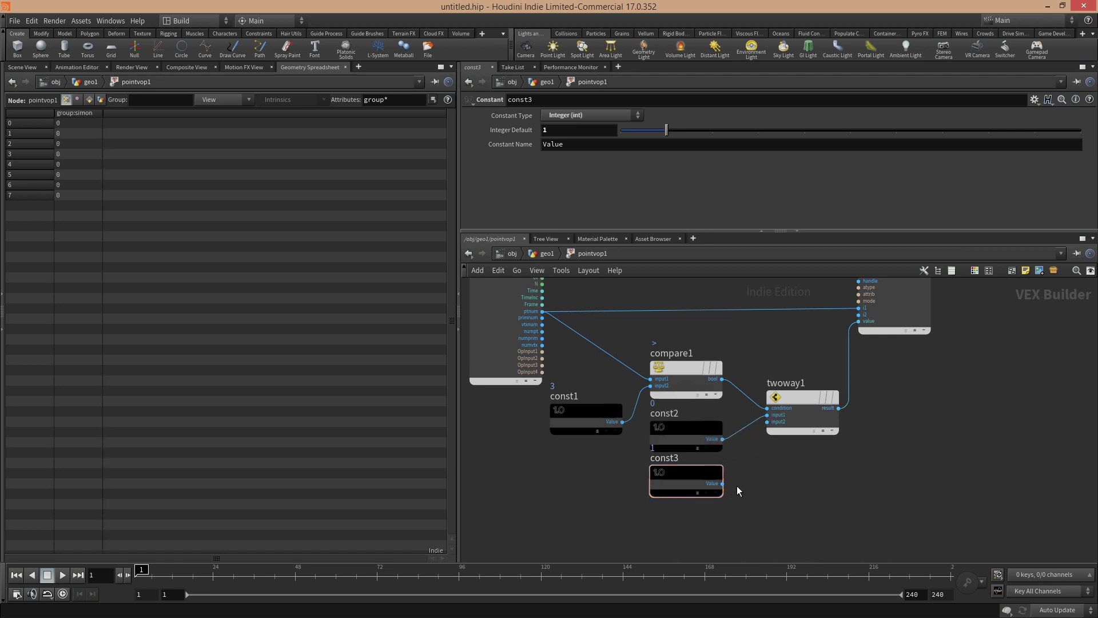
left_click_drag(723, 483, 767, 421)
Swap const2 (0) and const3 (1) on twoway1's inputs, stack them, and set const1's threshold to 1
left_click_drag(722, 439, 767, 422)
left_click_drag(722, 483, 689, 533)
left_click_drag(581, 454, 669, 524)
key("l")
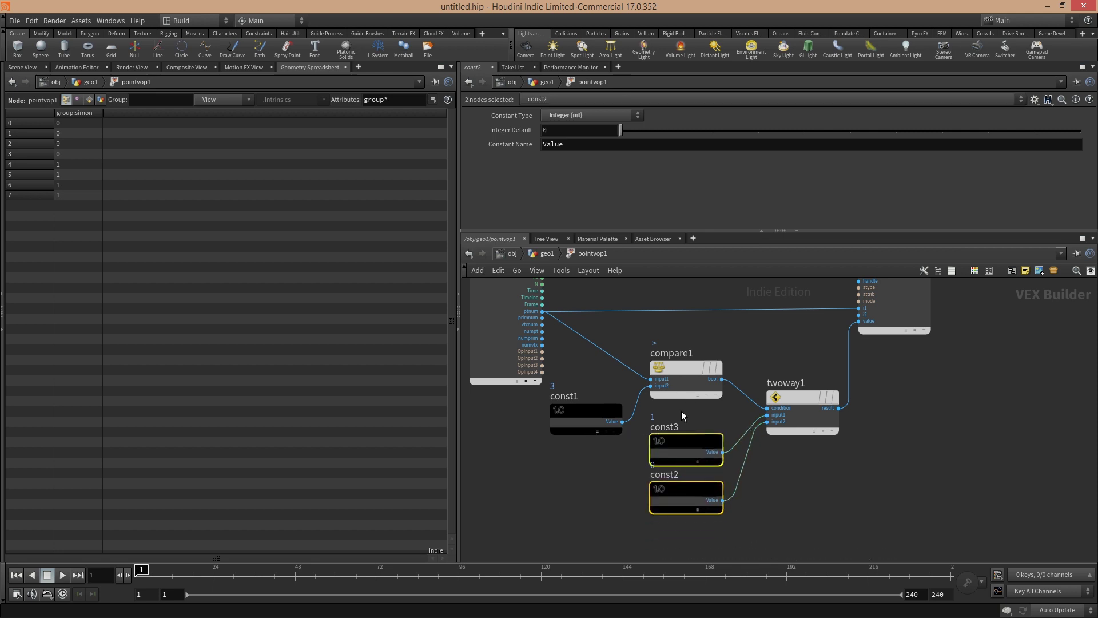
left_click(583, 416)
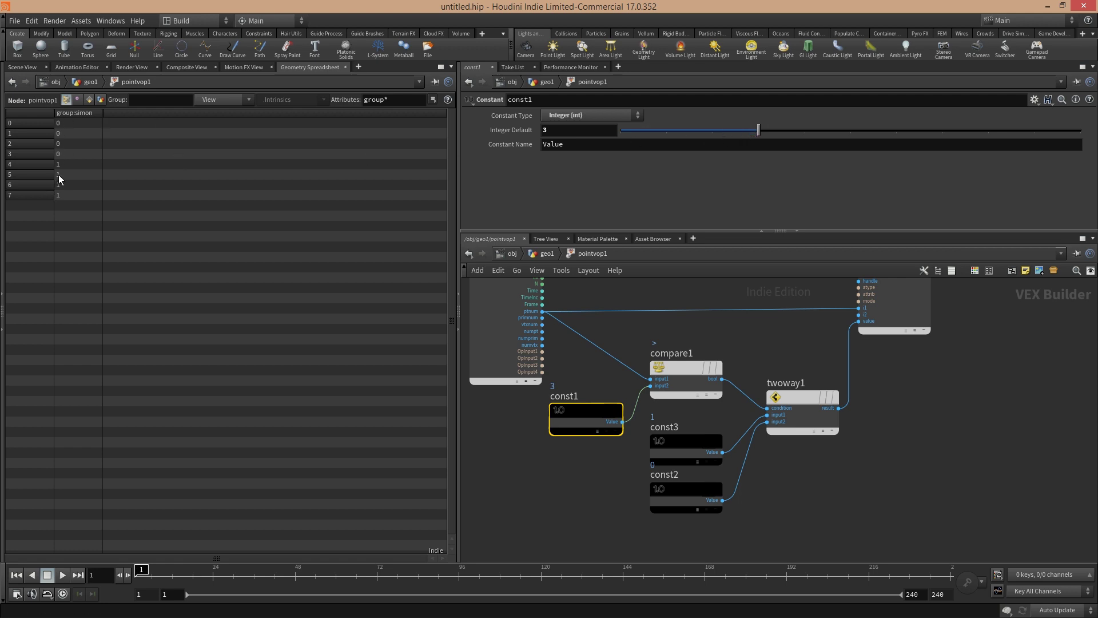
left_click_drag(758, 130, 683, 131)
Go up from the VOP network to geo1, where box1 feeds pointvop1
key("u")
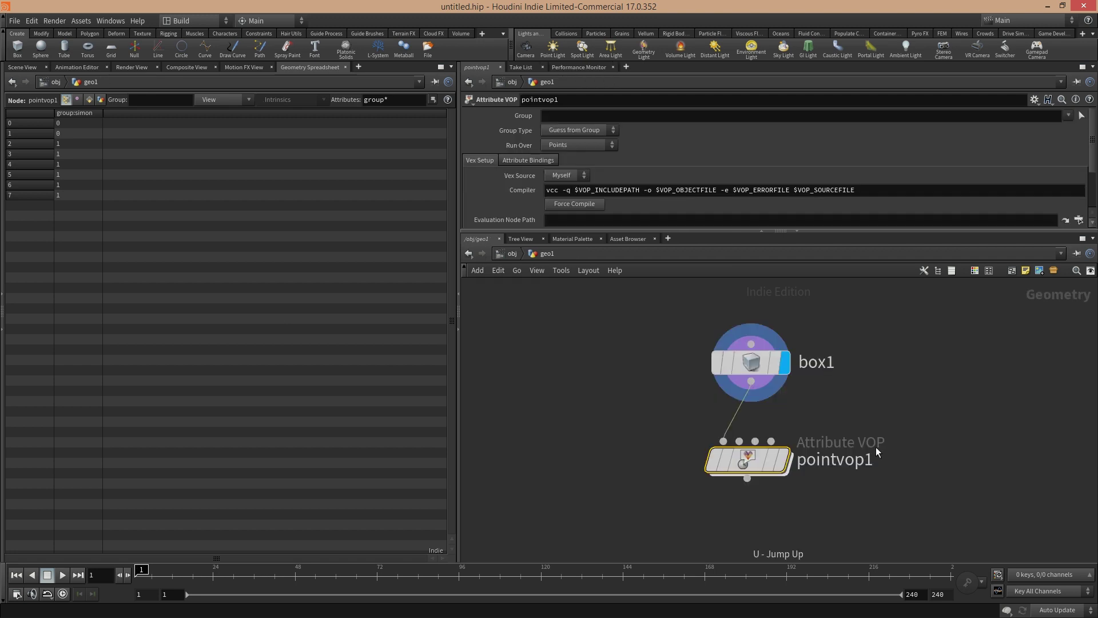
mouse_move(753, 460)
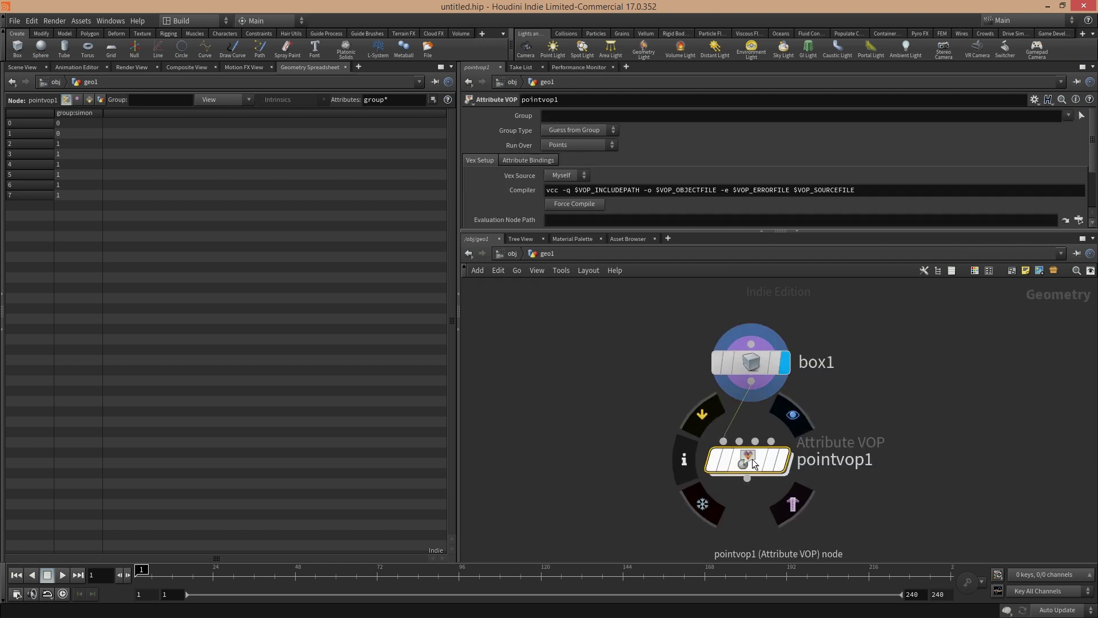